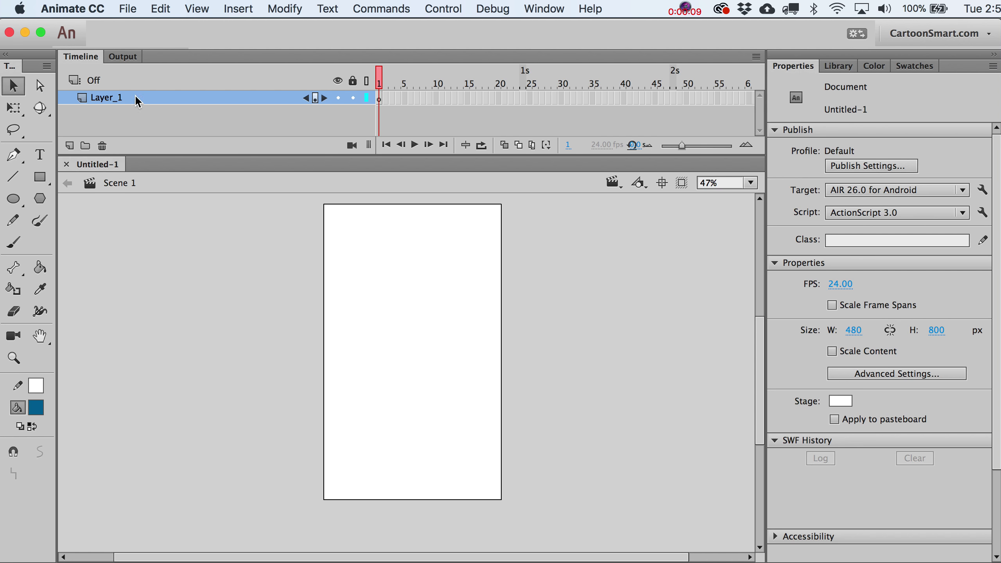
Open the File menu to start a new AIR for Android document
{"action": "left_click", "coordinate": [82, 8]}
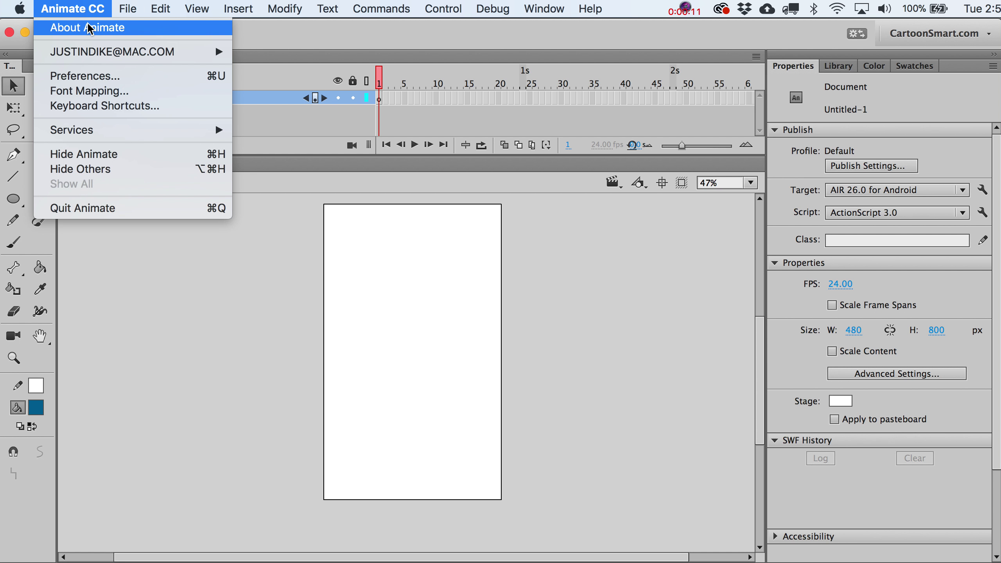
Review the AIR for Android new document settings (480 × 800 px, 24 fps), then cancel
{"action": "mouse_move", "coordinate": [128, 9]}
{"action": "left_click", "coordinate": [143, 30]}
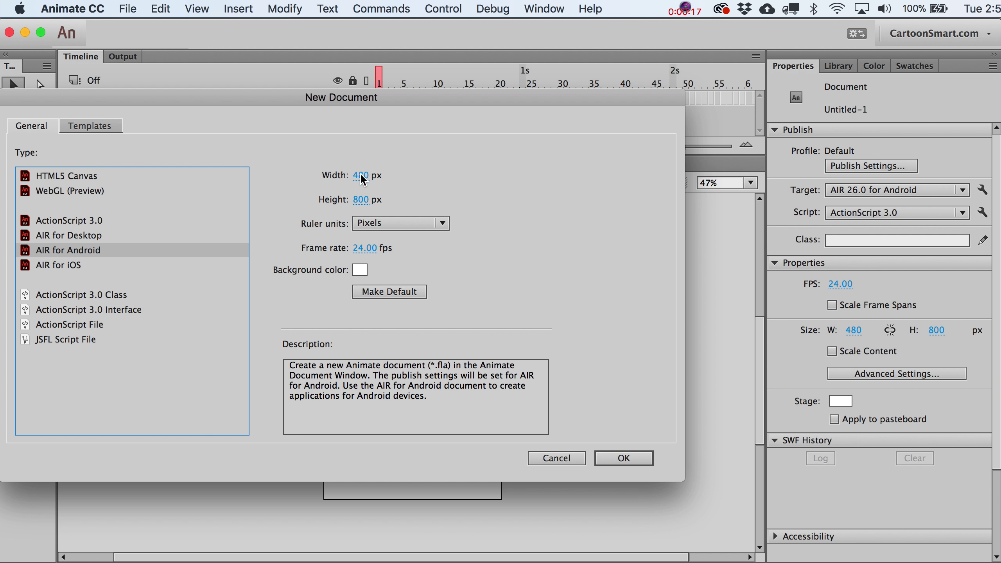
{"action": "left_click", "coordinate": [629, 463]}
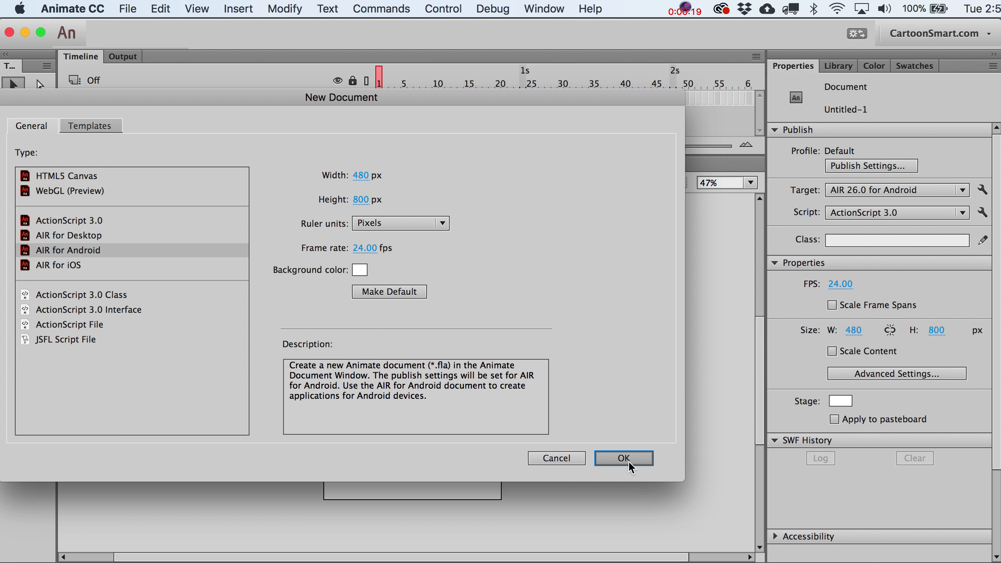
{"action": "left_click", "coordinate": [558, 458]}
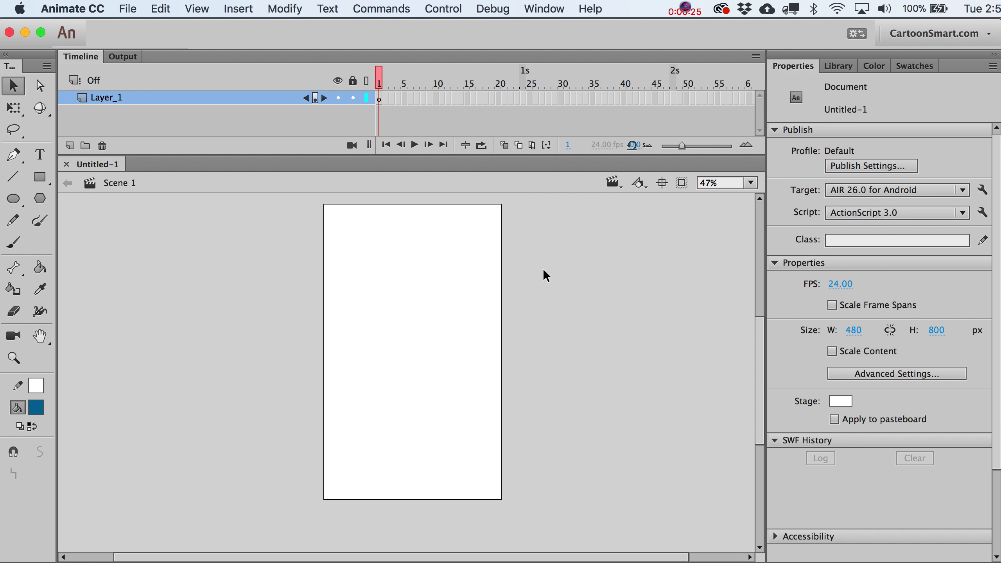
{"action": "left_click", "coordinate": [955, 33]}
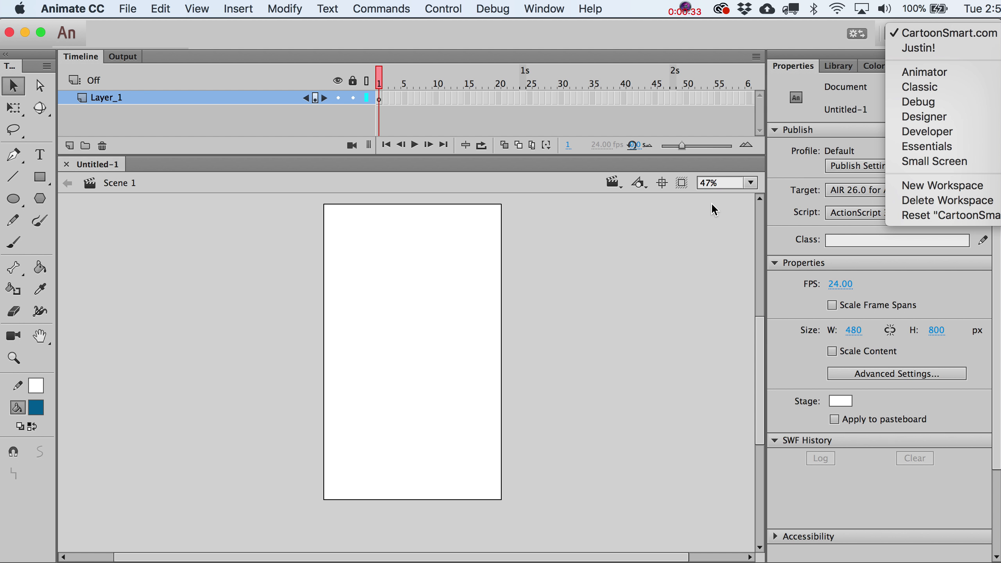
{"action": "left_click", "coordinate": [687, 233]}
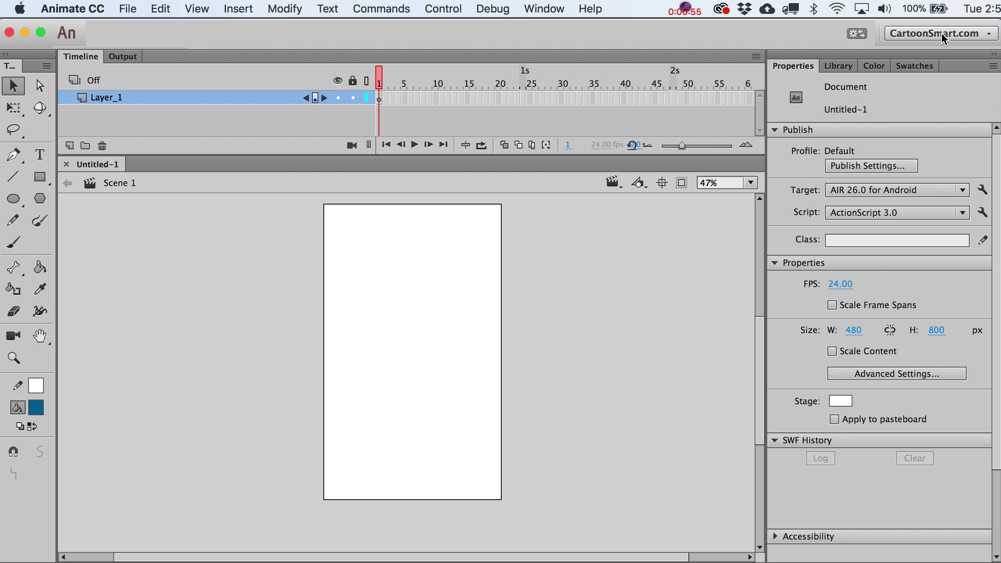
Go from Publish Settings to the AIR for Android Settings for the Target
{"action": "left_click", "coordinate": [854, 167]}
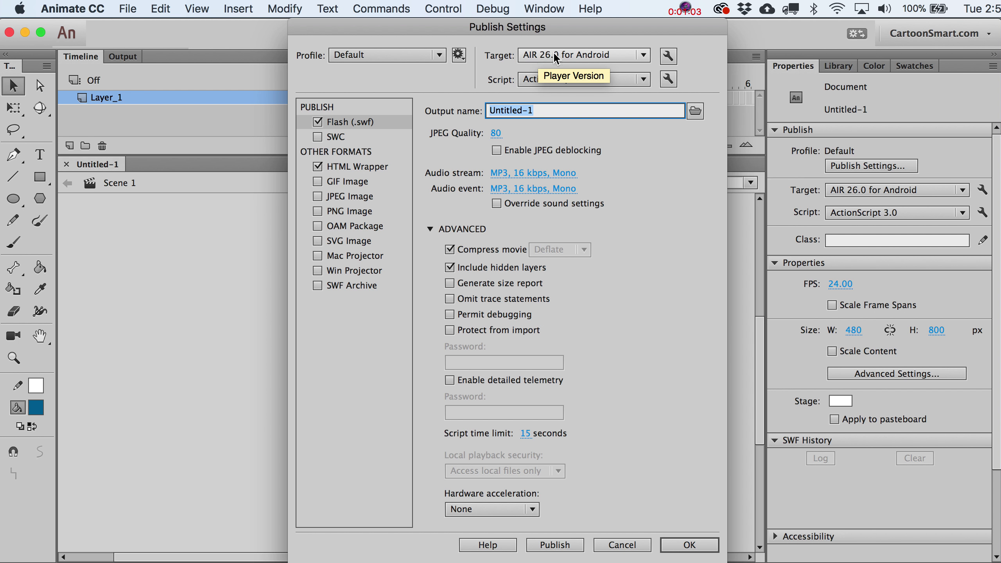
{"action": "left_click", "coordinate": [667, 56]}
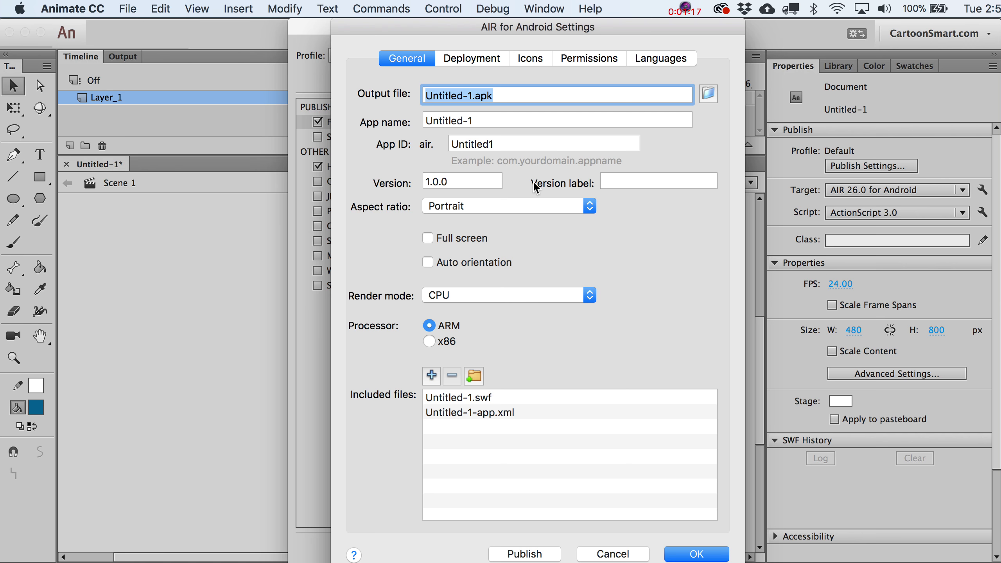
Set the App ID to com.cartoonsmart.TestProject
{"action": "double_click", "coordinate": [511, 149]}
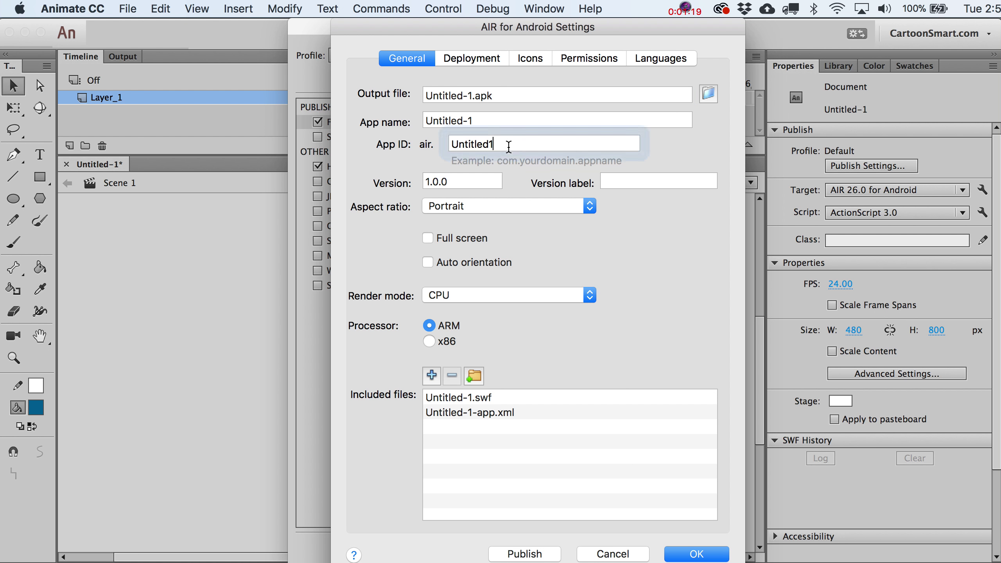
{"action": "type", "text": "TestPro"}
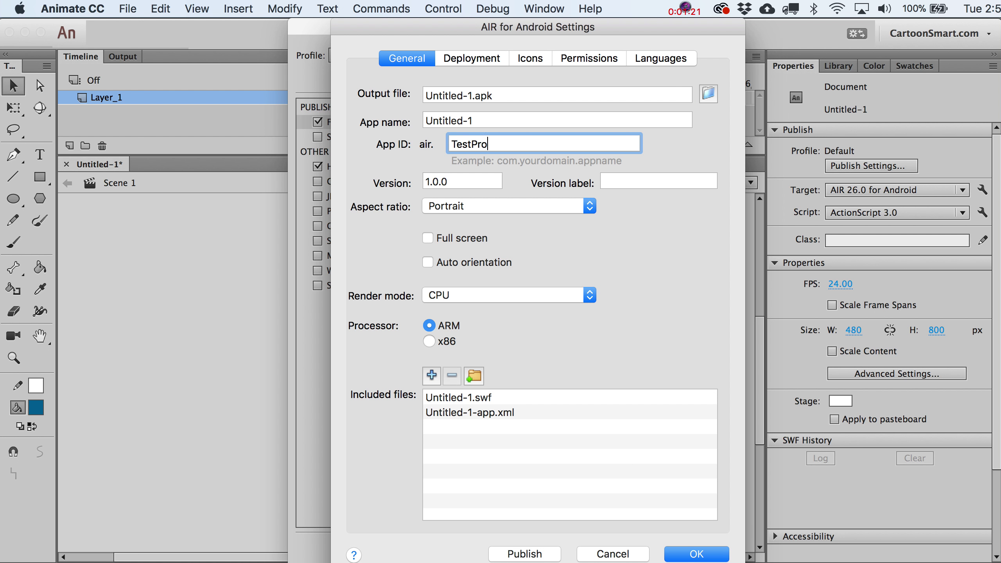
{"action": "type", "text": "ject"}
{"action": "left_click", "coordinate": [452, 145]}
{"action": "type", "text": "com.cartoons"}
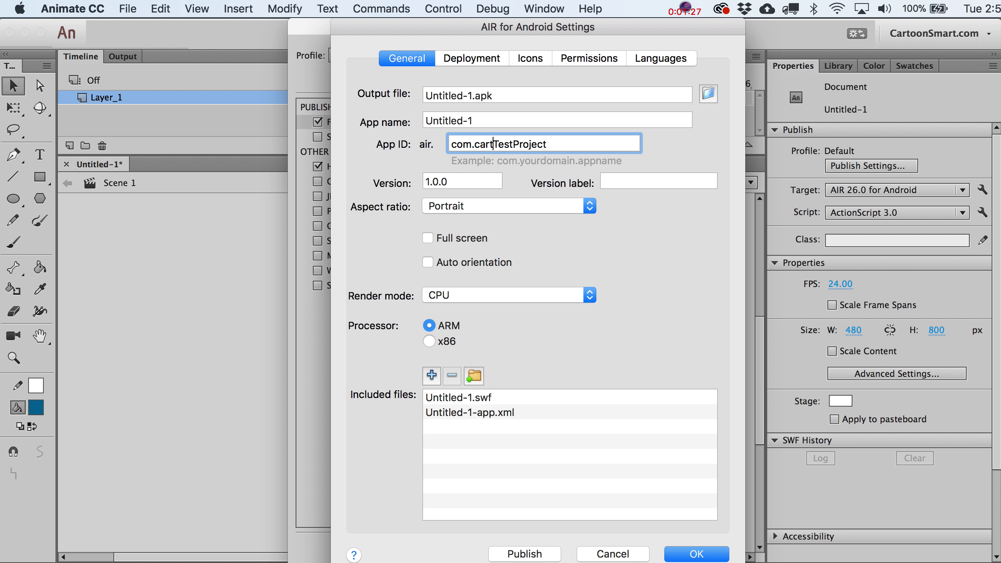
{"action": "type", "text": "mart."}
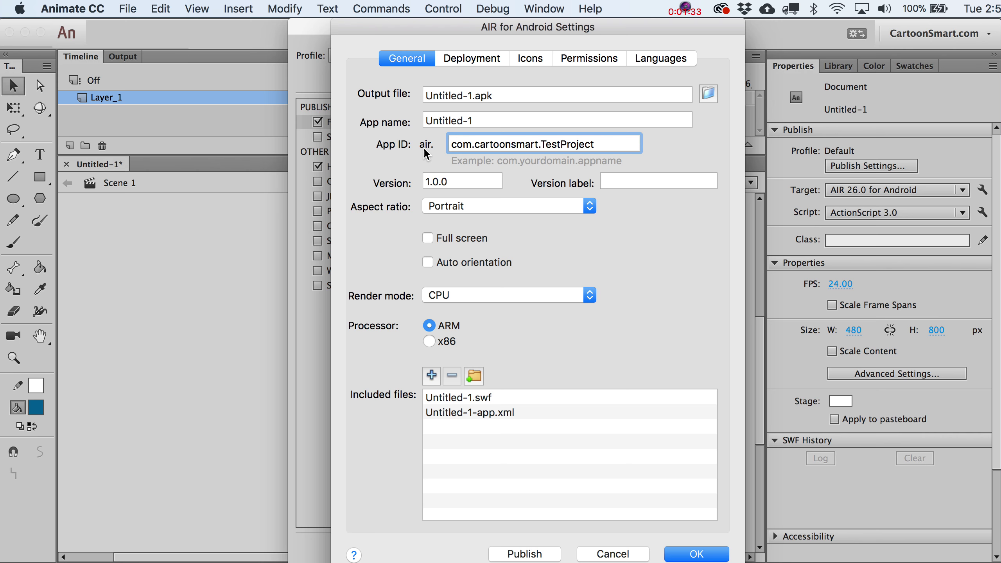
{"action": "triple_click", "coordinate": [457, 136]}
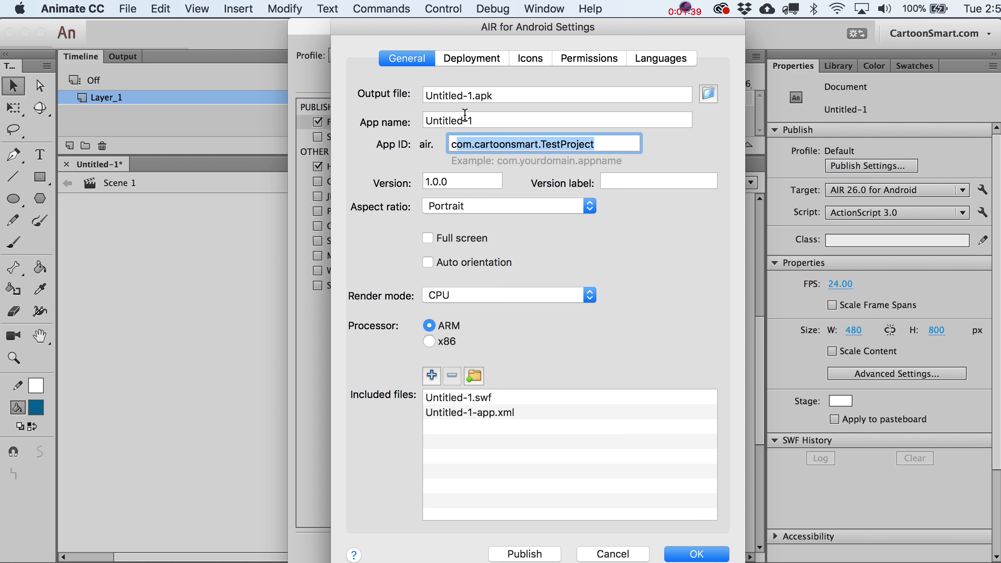
Copy TestProject into the App name and make the output file TestProject.apk
{"action": "left_click", "coordinate": [497, 119]}
{"action": "left_click_drag", "start_coordinate": [540, 144], "coordinate": [579, 145]}
{"action": "left_click_drag", "start_coordinate": [663, 159], "coordinate": [662, 158]}
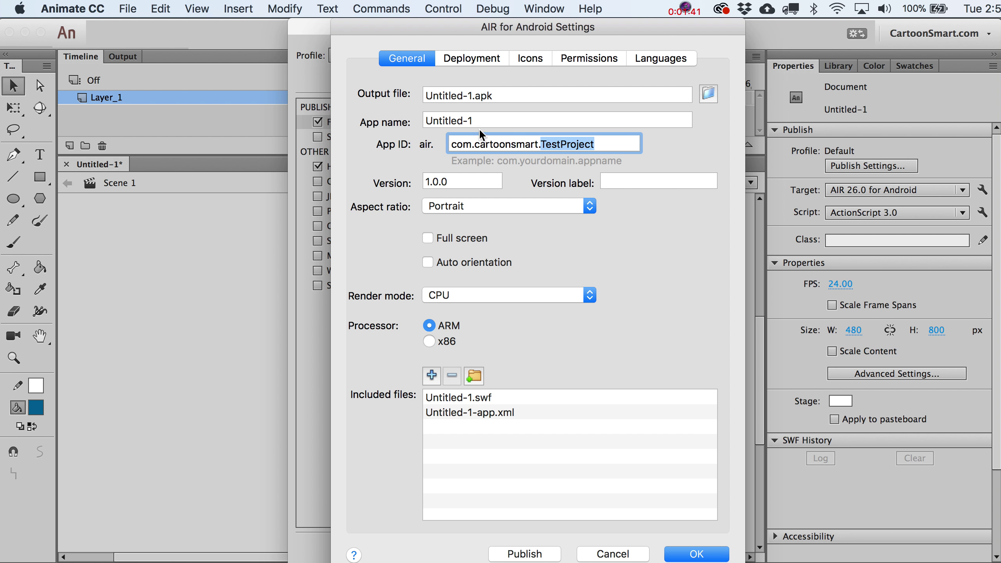
{"action": "key", "text": "super+c"}
{"action": "triple_click", "coordinate": [482, 121]}
{"action": "key", "text": "super+v"}
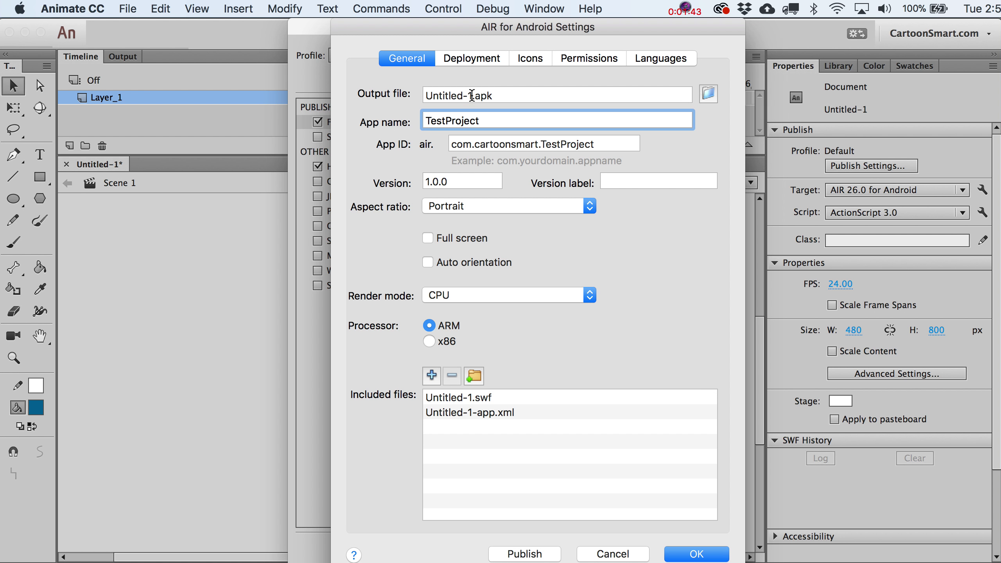
{"action": "left_click_drag", "start_coordinate": [473, 96], "coordinate": [363, 87]}
{"action": "key", "text": "super+v"}
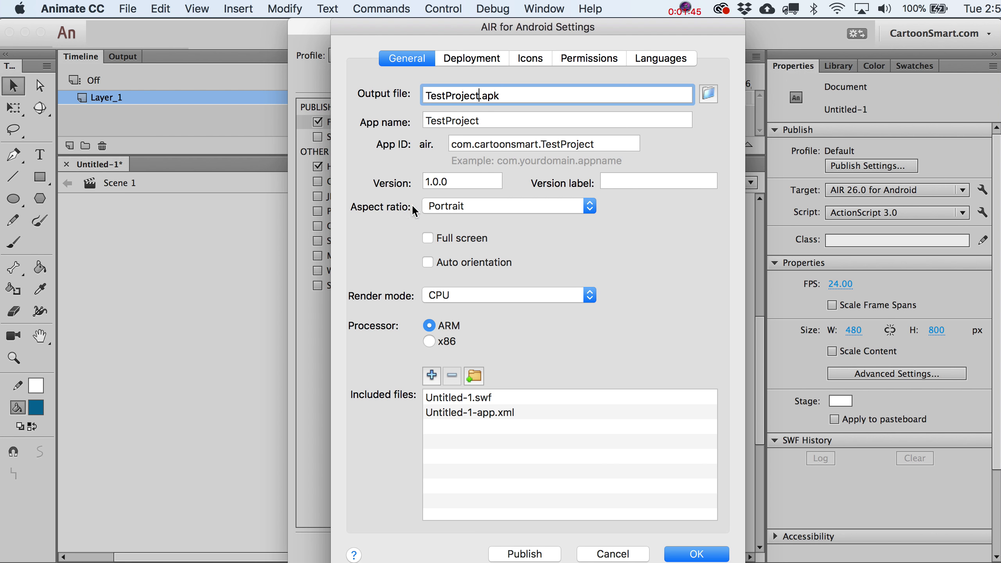
Keep Portrait as the aspect ratio and enable Full screen
{"action": "left_click", "coordinate": [483, 213]}
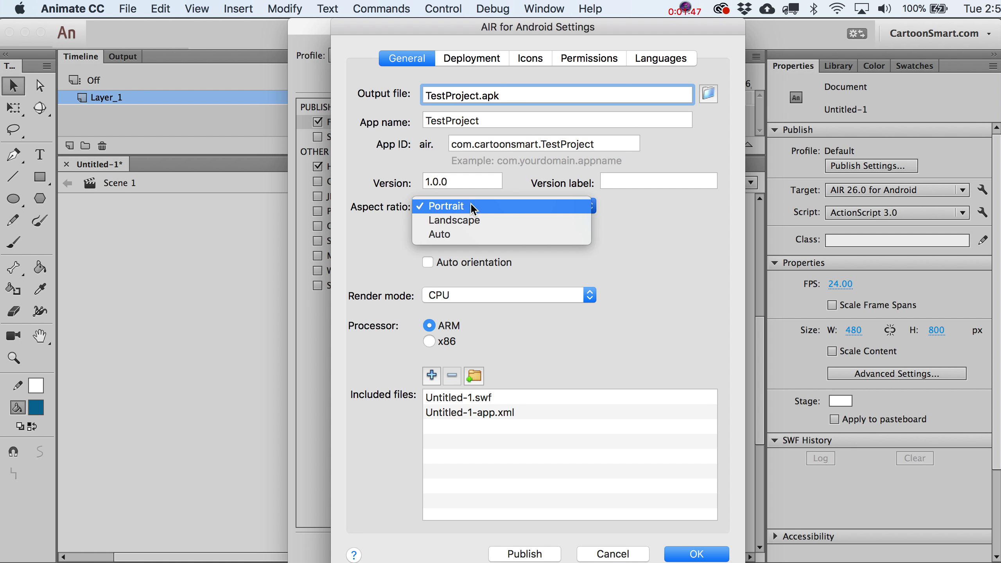
{"action": "left_click", "coordinate": [471, 180]}
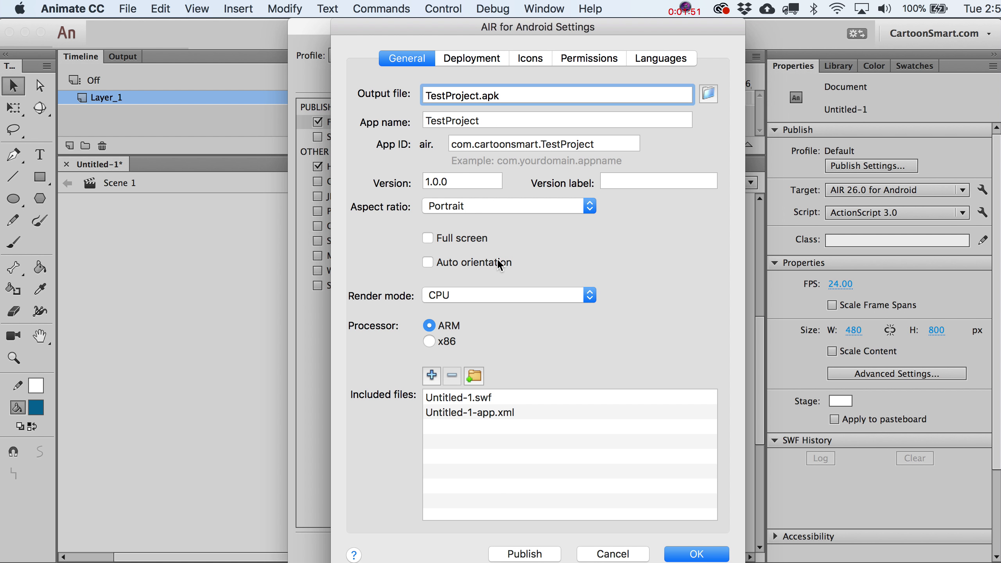
{"action": "left_click", "coordinate": [429, 238]}
On Deployment, abandon the new certificate after the missing-fields warning and focus the certificate password
{"action": "left_click", "coordinate": [479, 57]}
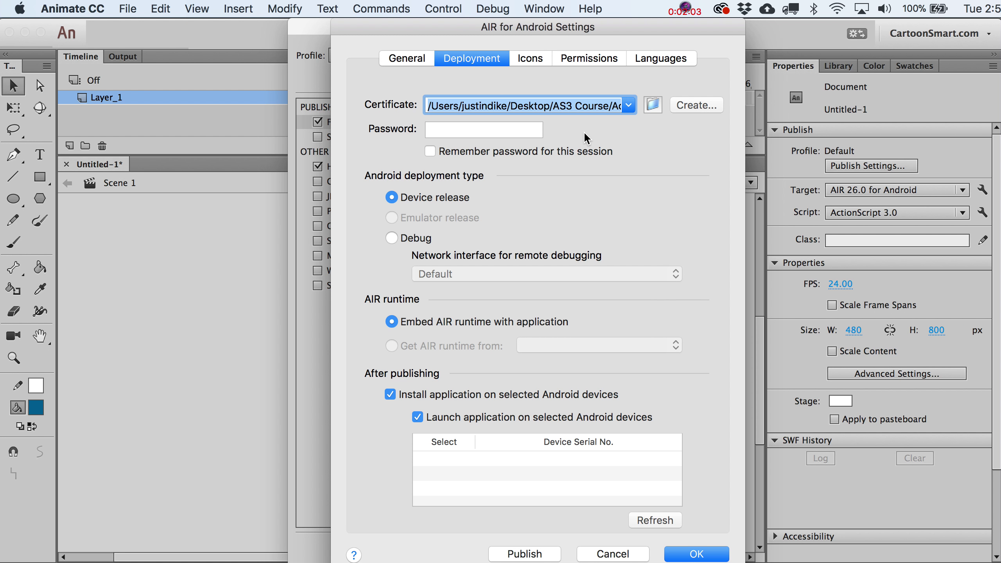
{"action": "left_click", "coordinate": [685, 108]}
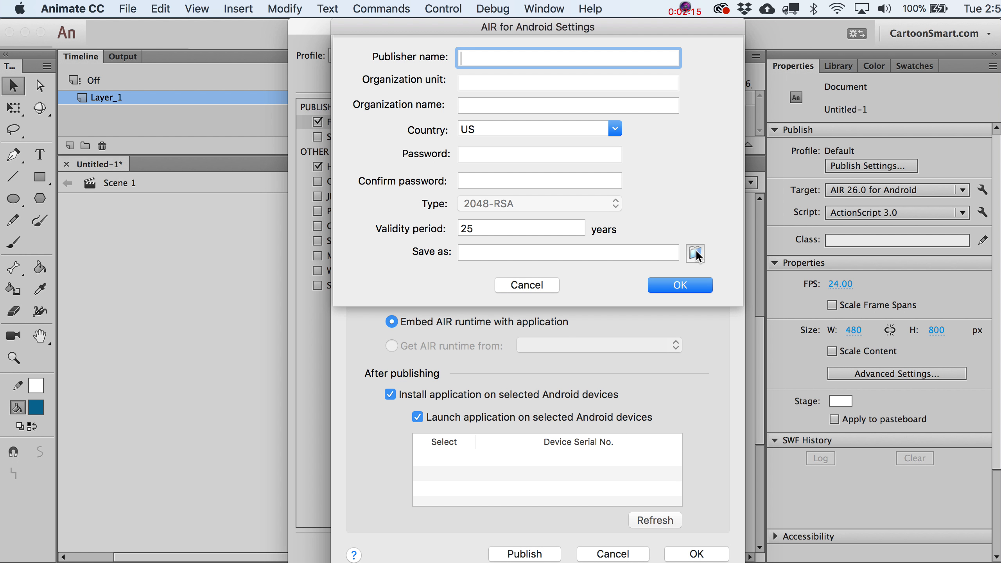
{"action": "left_click", "coordinate": [668, 284]}
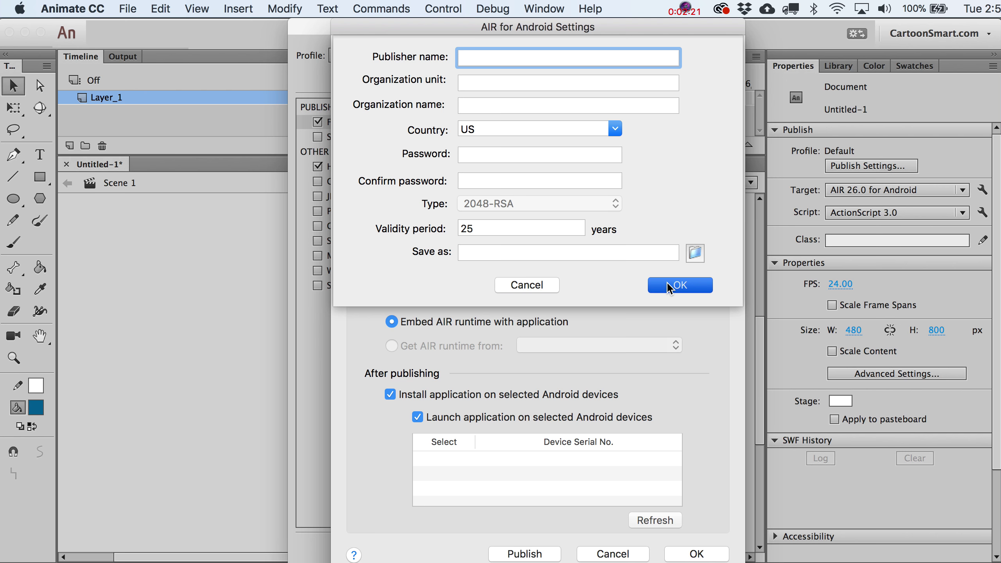
{"action": "left_click", "coordinate": [668, 285]}
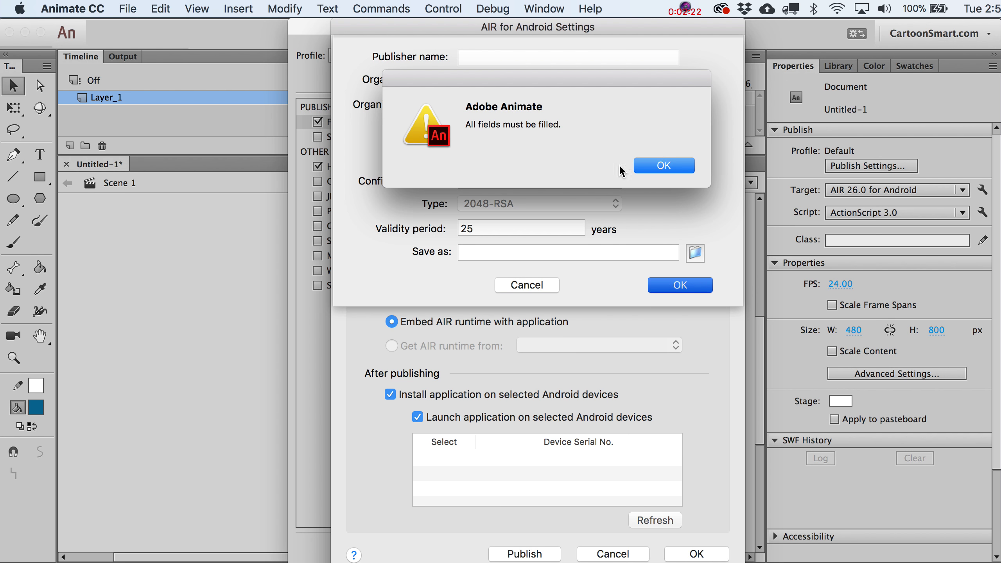
{"action": "left_click", "coordinate": [654, 170]}
{"action": "left_click", "coordinate": [544, 284]}
{"action": "left_click", "coordinate": [486, 131]}
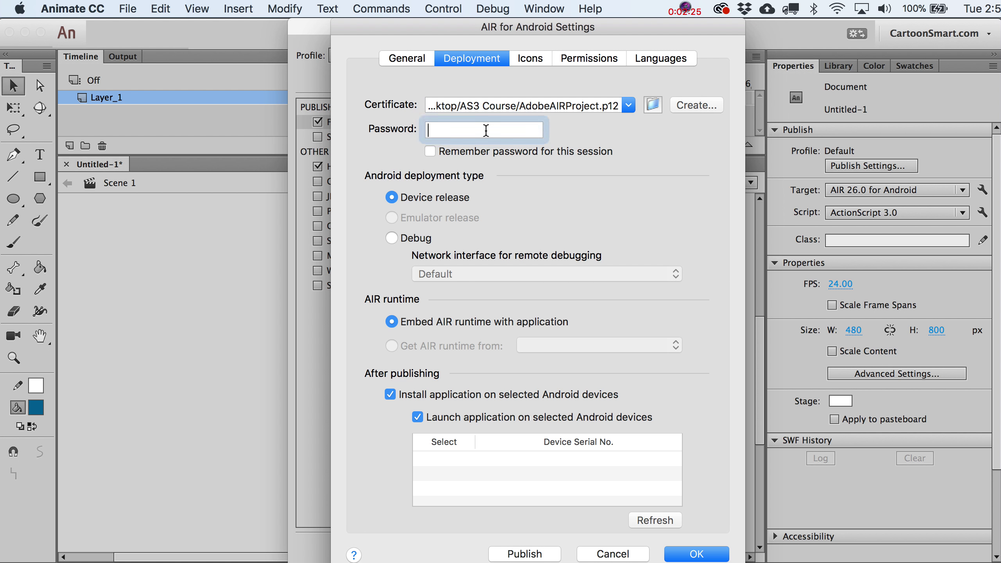
Check the Icons, Permissions and Languages tabs, uncheck English, and close the dialog
{"action": "left_click", "coordinate": [538, 56]}
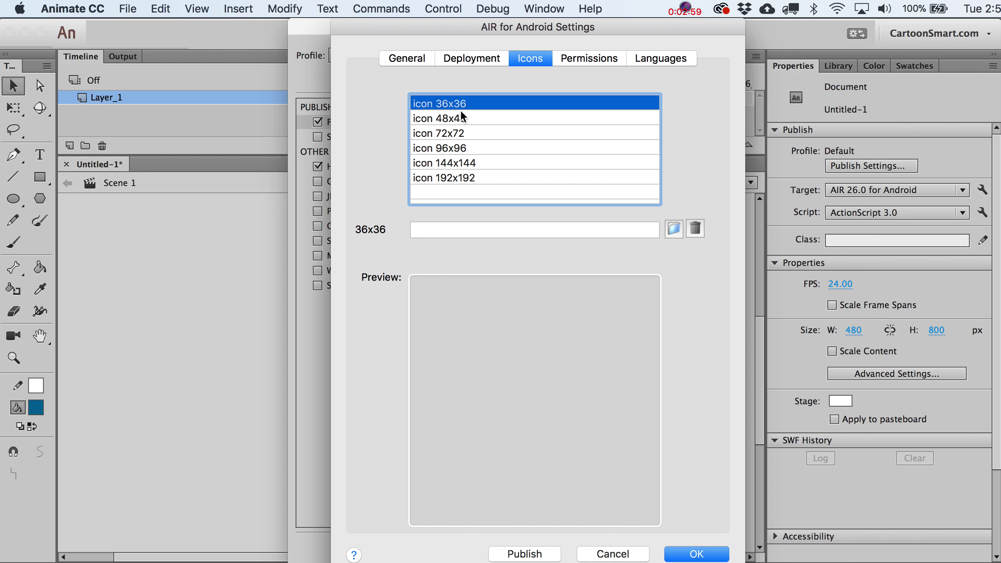
{"action": "left_click", "coordinate": [618, 63]}
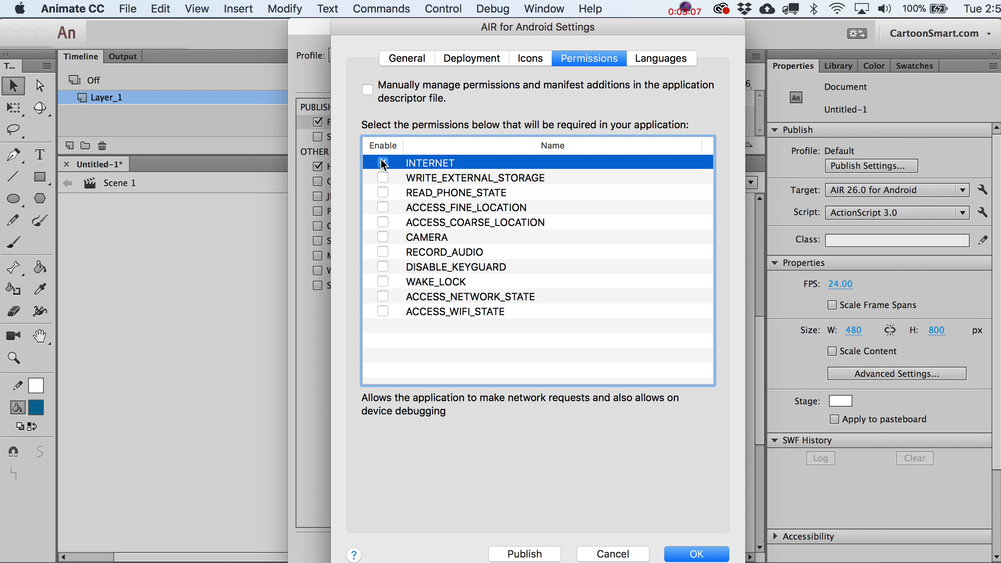
{"action": "left_click", "coordinate": [645, 63]}
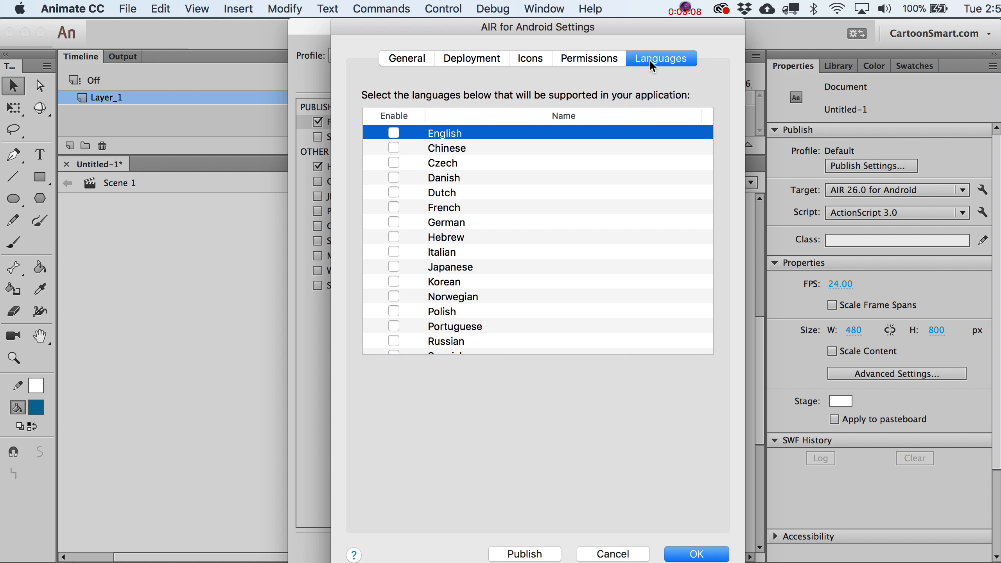
{"action": "left_click", "coordinate": [394, 133]}
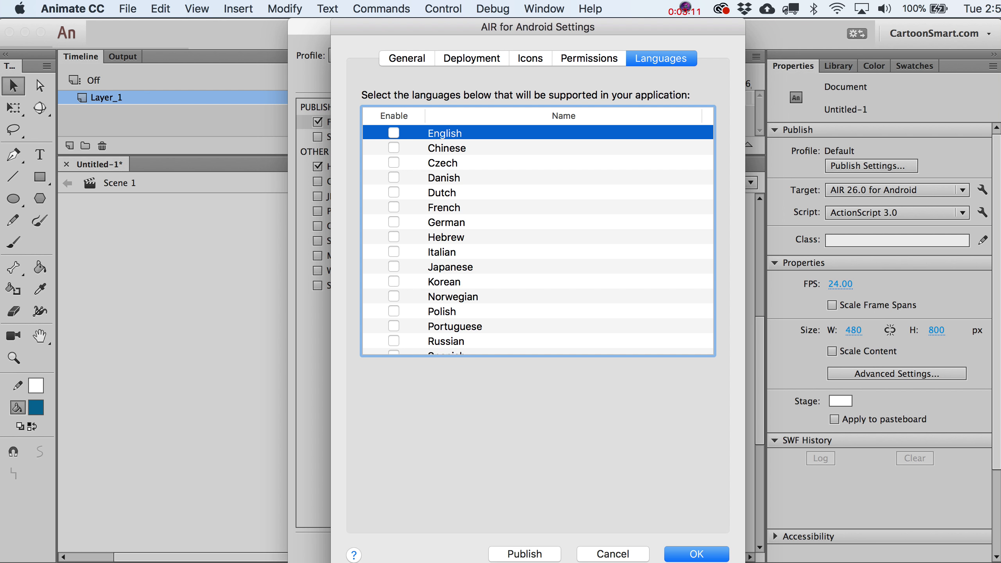
{"action": "left_click", "coordinate": [619, 559]}
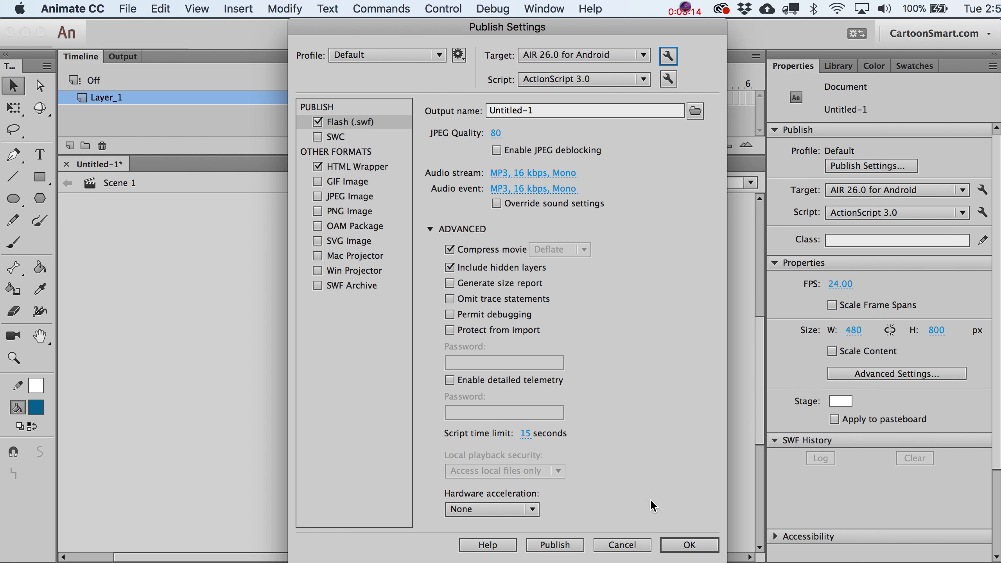
Confirm Publish Settings and save the document as TestProject.fla in AIR_For_Android_Tutorials
{"action": "left_click", "coordinate": [689, 545]}
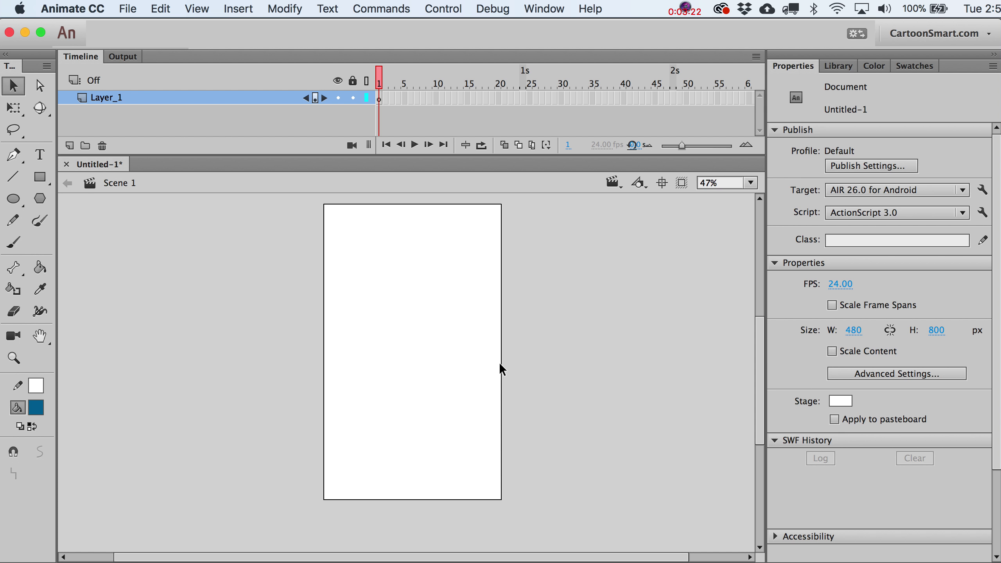
{"action": "key", "text": "super+s"}
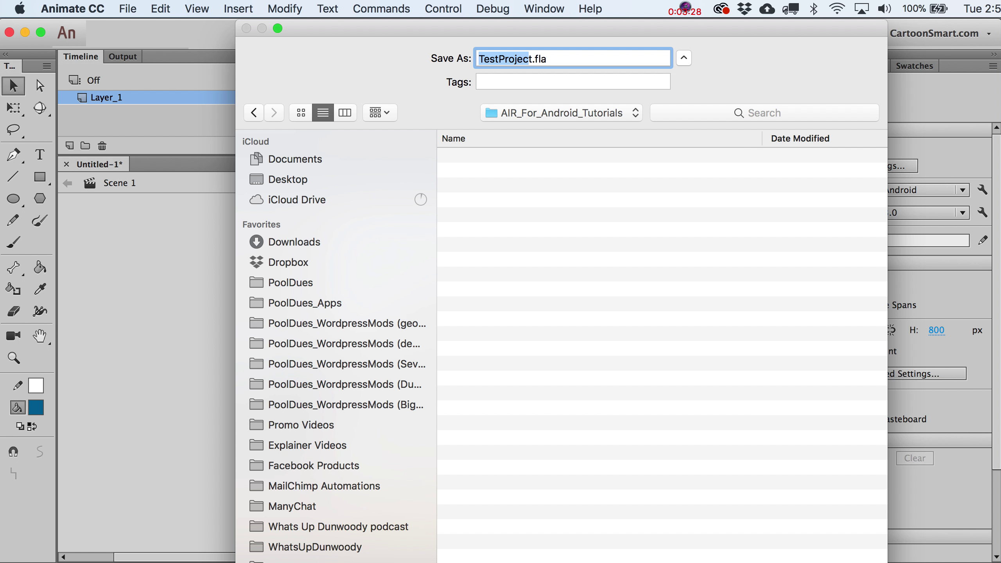
{"action": "key", "text": "Return"}
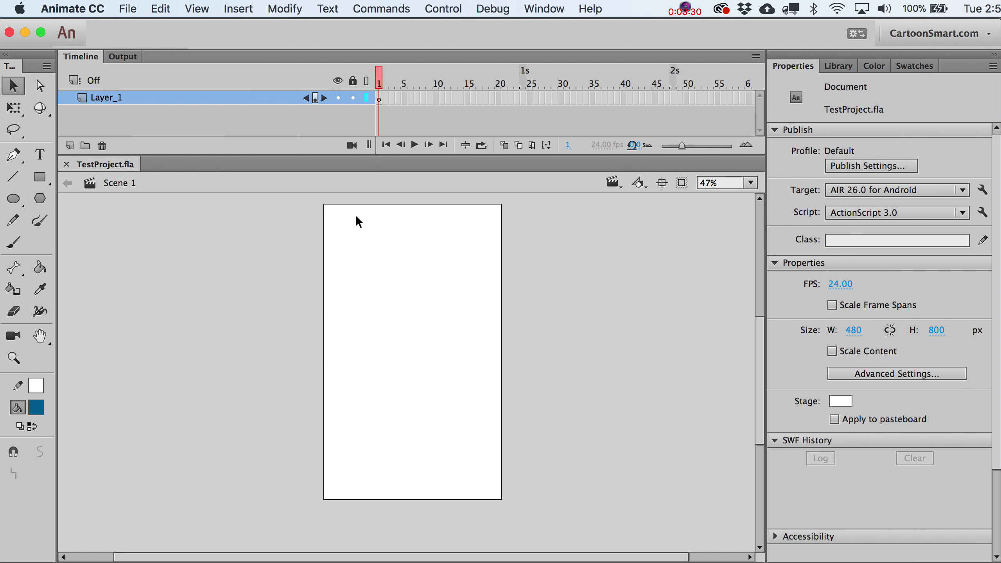
In frame 1's Actions, write include "AS3Files/initial_setup.as"; and check the path
{"action": "left_click", "coordinate": [379, 100]}
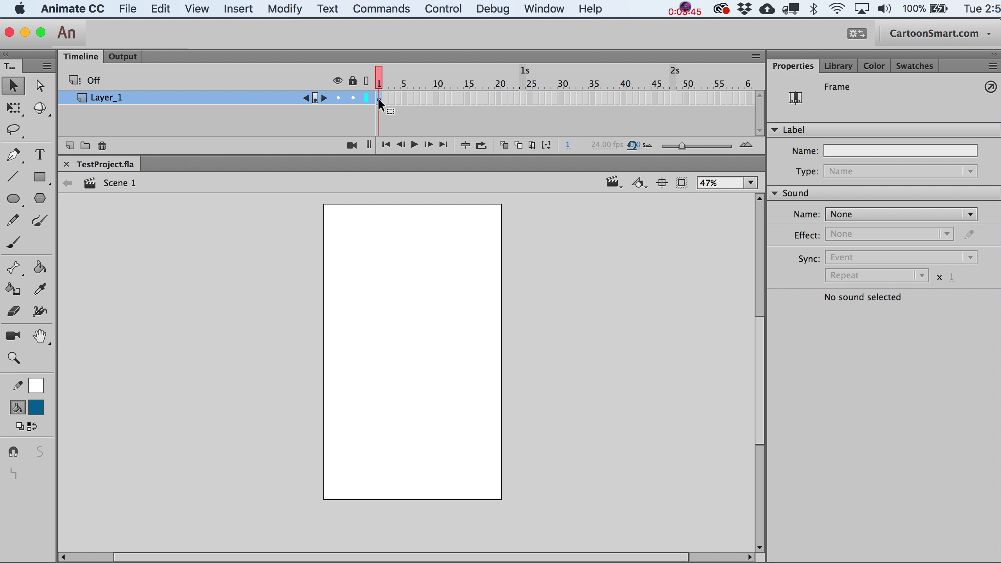
{"action": "left_click", "coordinate": [538, 8]}
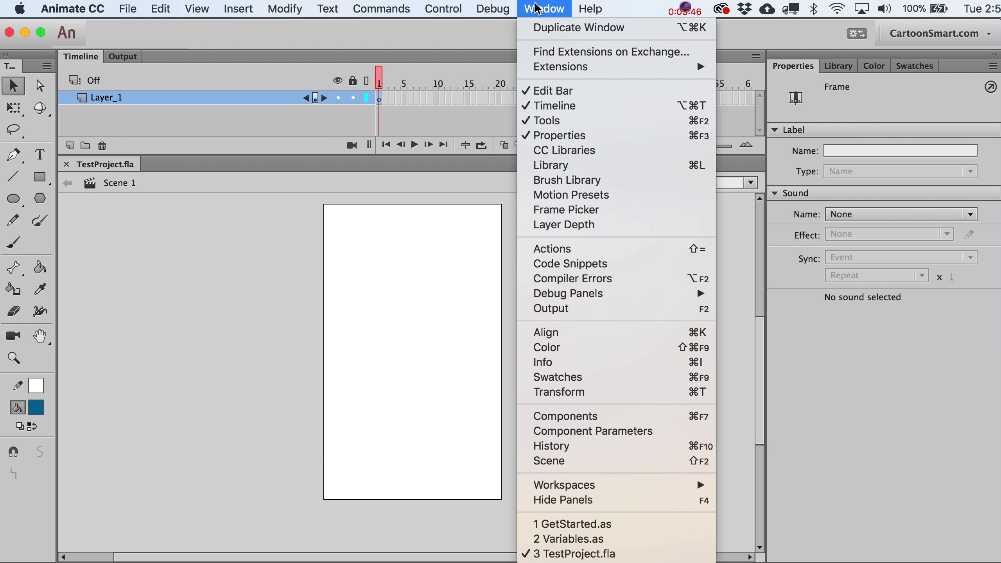
{"action": "left_click", "coordinate": [571, 250]}
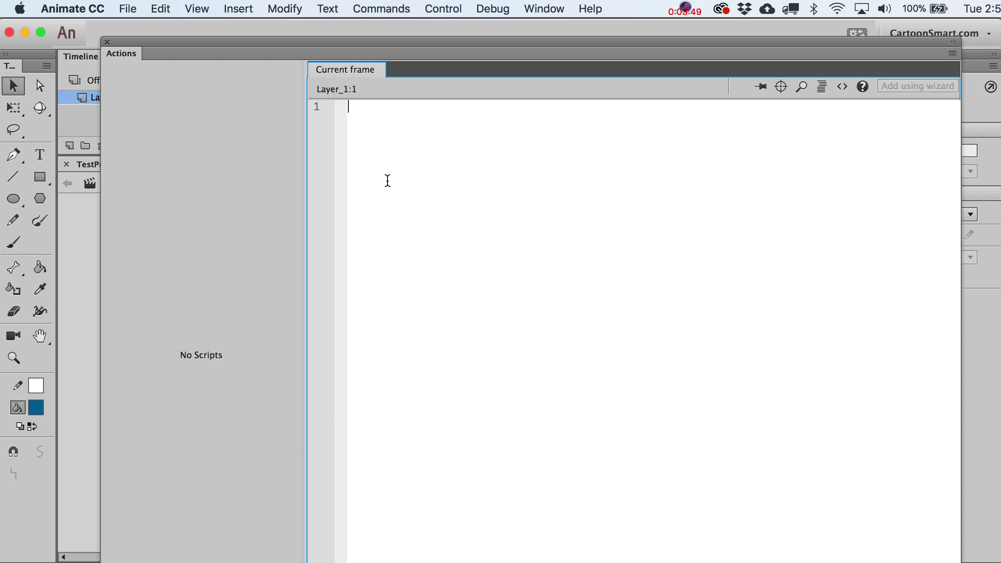
{"action": "type", "text": "include "}
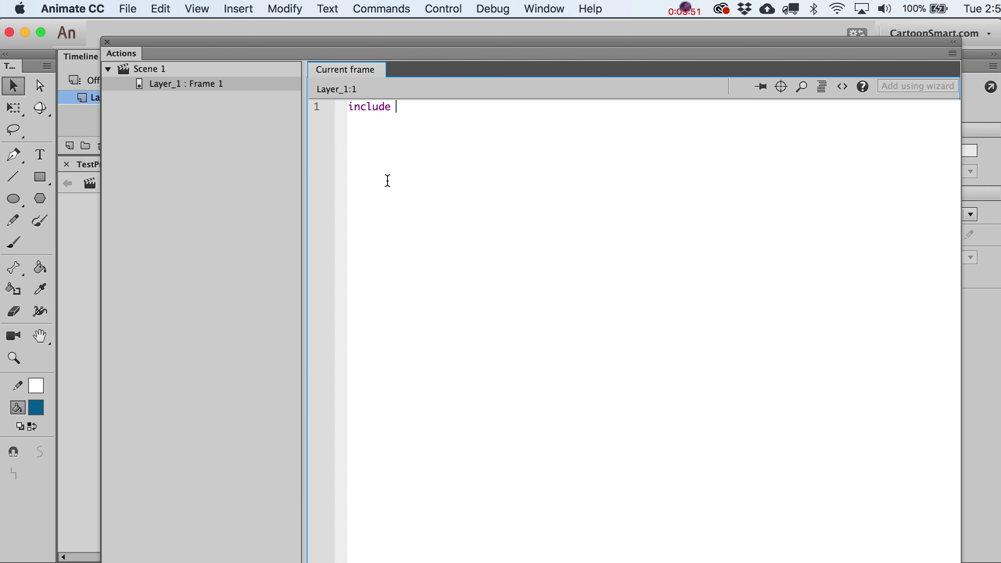
{"action": "type", "text": "\"AS3Files/initial"}
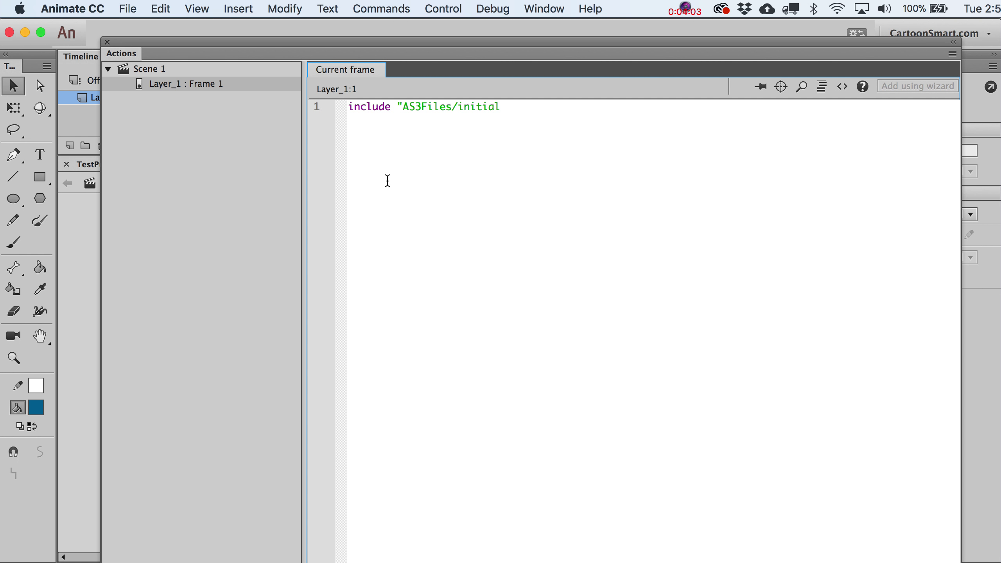
{"action": "type", "text": "_setup.d"}
{"action": "type", "text": "s\";"}
{"action": "key", "text": "super+a"}
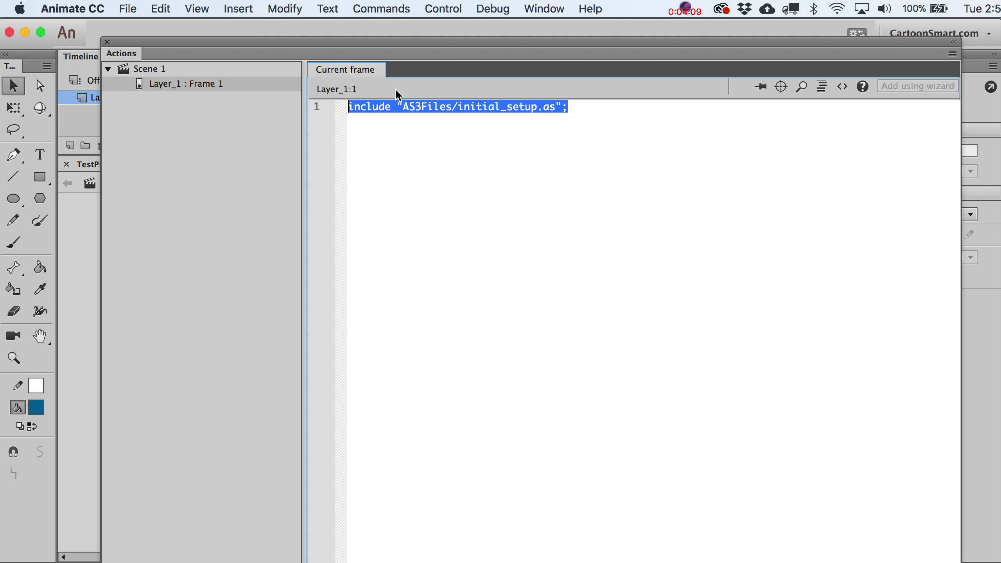
{"action": "left_click", "coordinate": [409, 105]}
{"action": "double_click", "coordinate": [409, 105]}
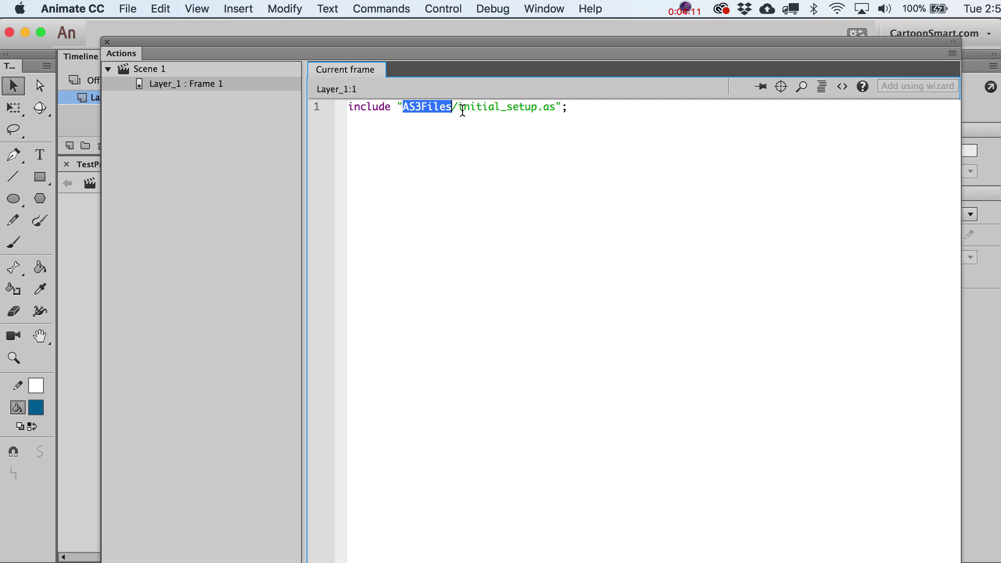
{"action": "left_click_drag", "start_coordinate": [456, 106], "coordinate": [556, 106]}
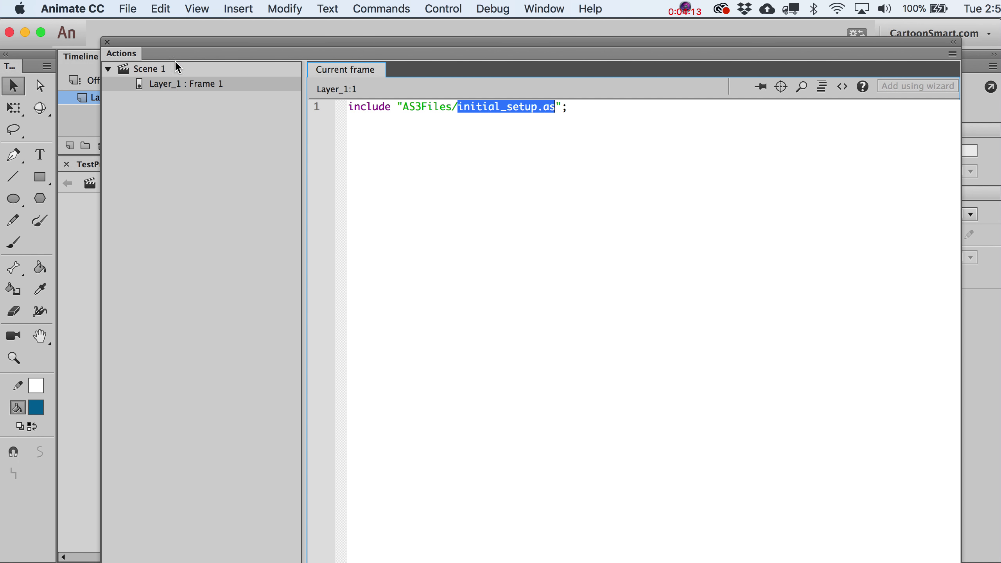
Close the Actions panel and create a new ActionScript File document
{"action": "left_click", "coordinate": [107, 42]}
{"action": "left_click", "coordinate": [127, 8]}
{"action": "left_click", "coordinate": [138, 27]}
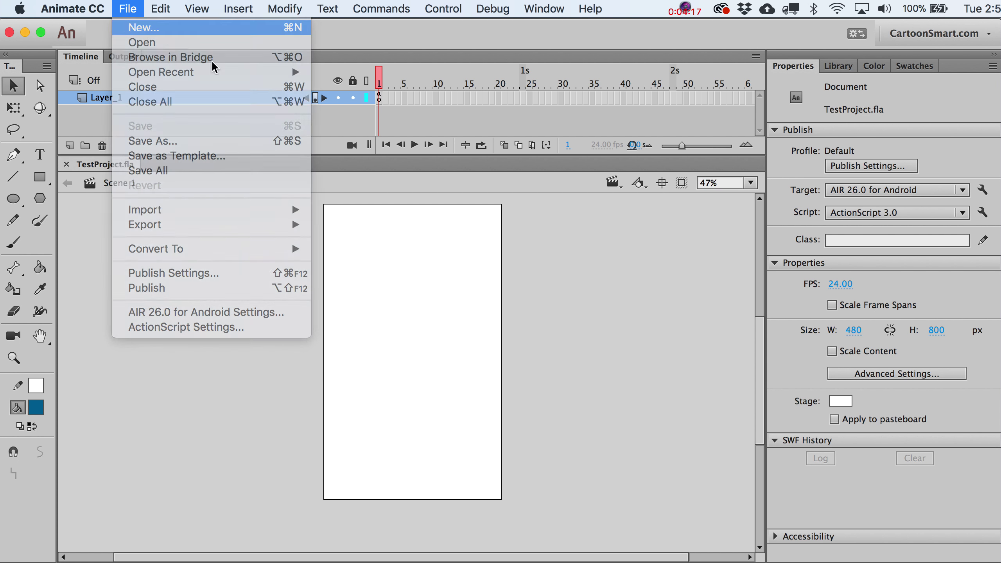
{"action": "left_click", "coordinate": [102, 293]}
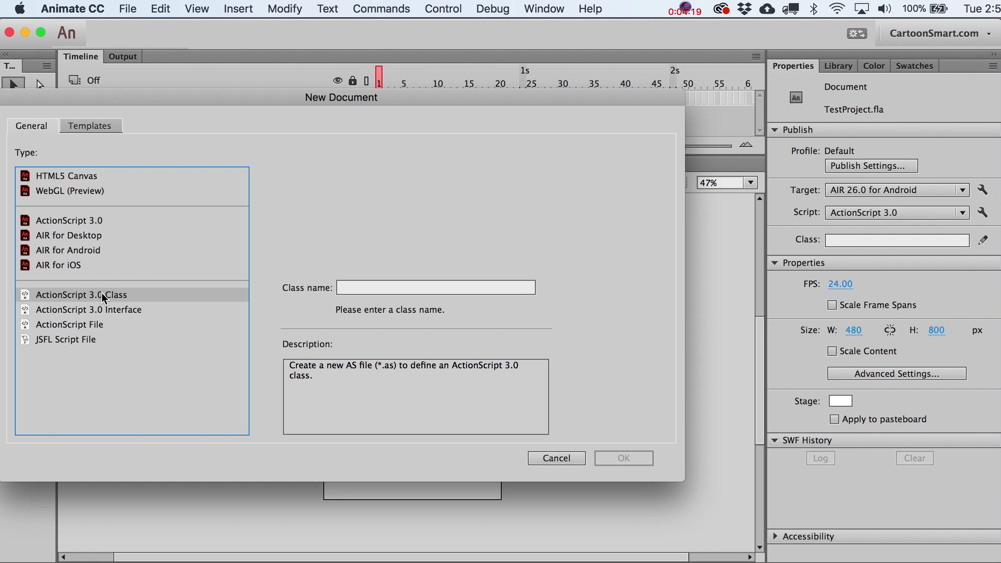
{"action": "left_click", "coordinate": [101, 324]}
{"action": "left_click", "coordinate": [614, 458]}
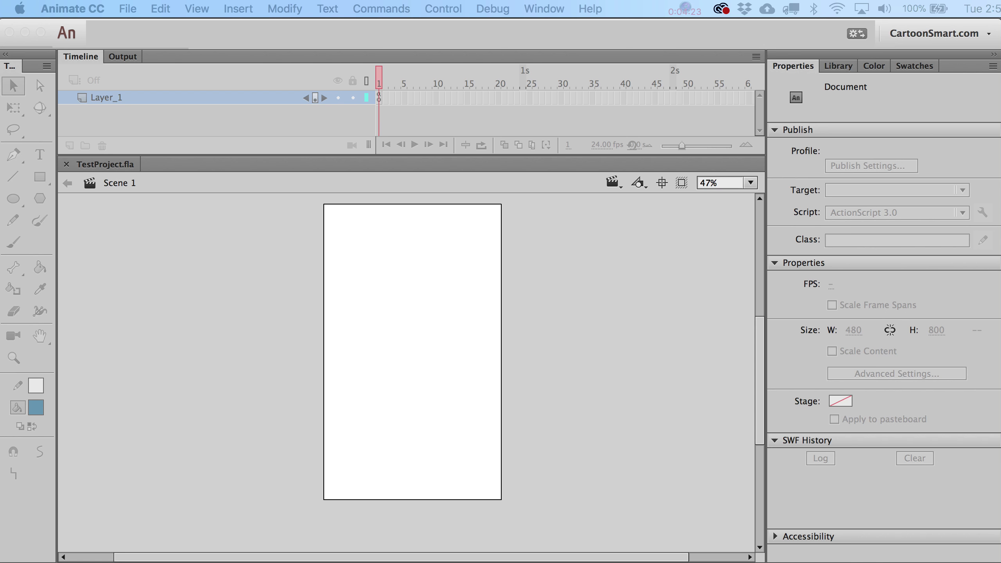
Save the script as initial_setup in a newly made AS3Files folder
{"action": "key", "text": "super+s"}
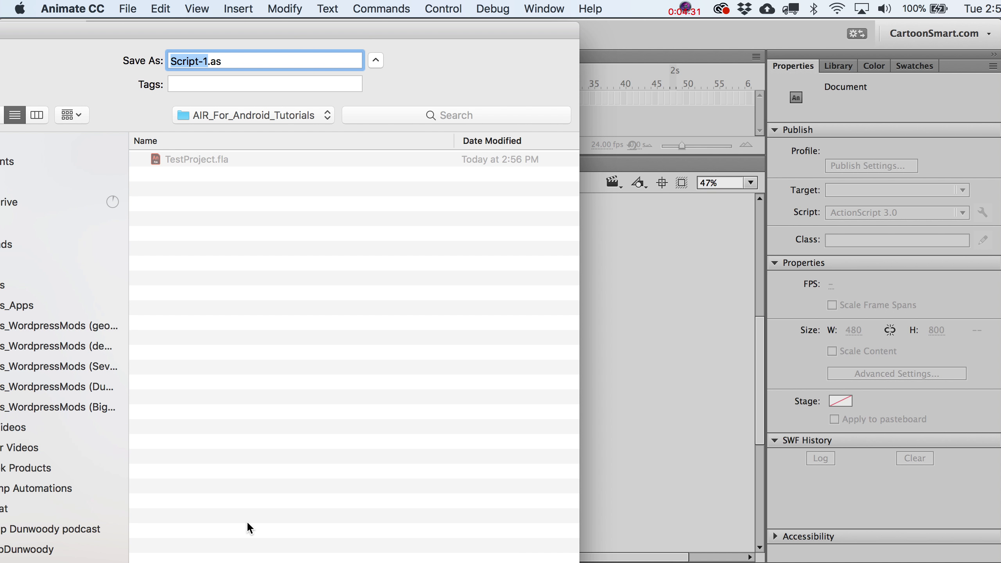
{"action": "key", "text": "shift+super+n"}
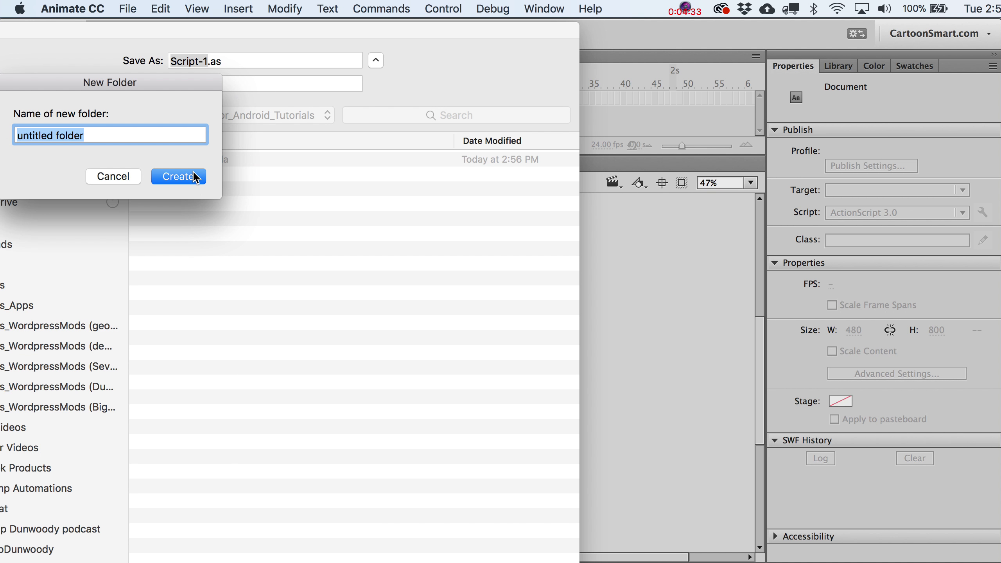
{"action": "type", "text": "AS"}
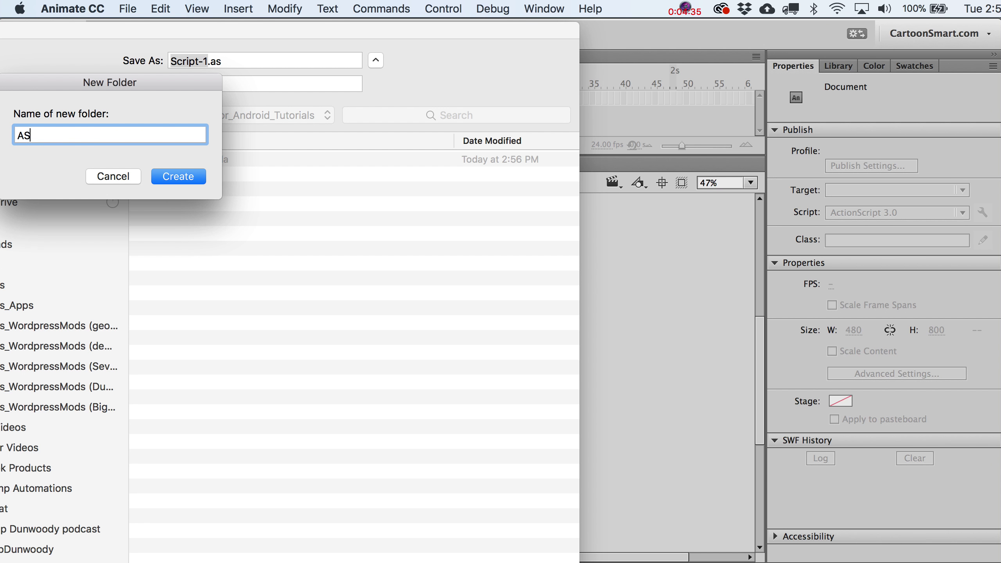
{"action": "type", "text": "3Files"}
{"action": "left_click", "coordinate": [201, 177]}
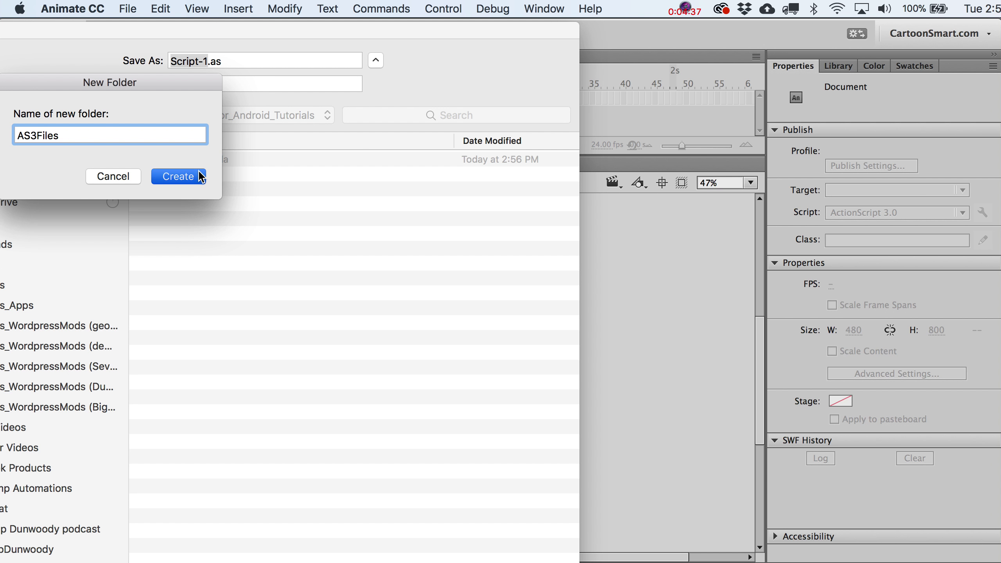
{"action": "type", "text": "initial_se"}
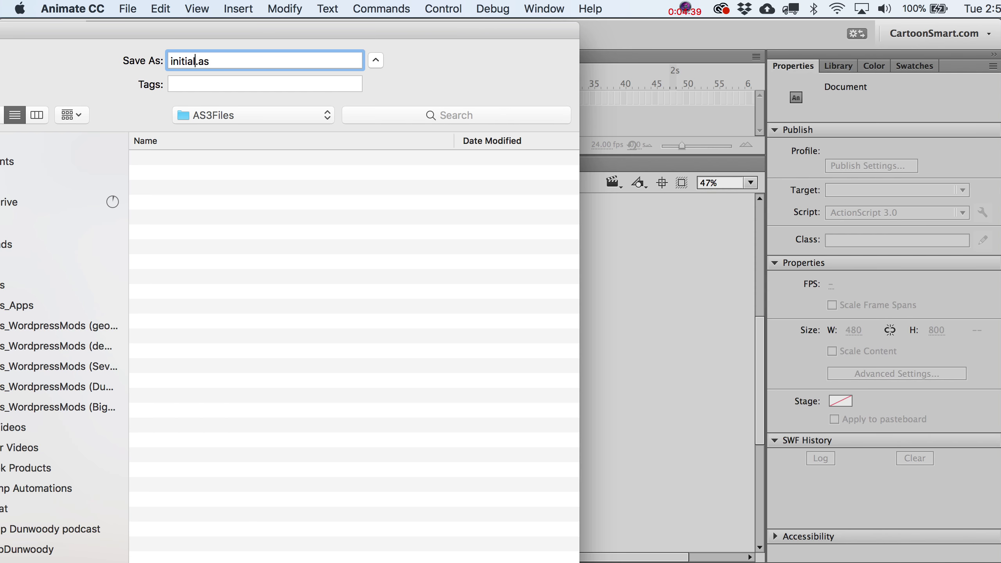
{"action": "type", "text": "tup"}
{"action": "key", "text": "Return"}
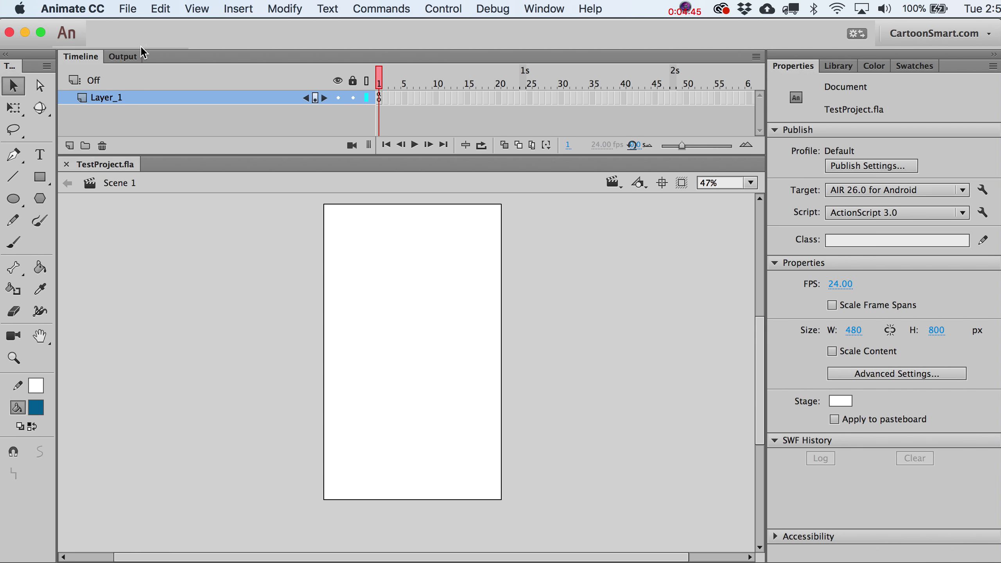
Reopen initial_setup.as via Open Recent and dock it as a tab beside TestProject.fla
{"action": "left_click", "coordinate": [129, 8]}
{"action": "mouse_move", "coordinate": [138, 76]}
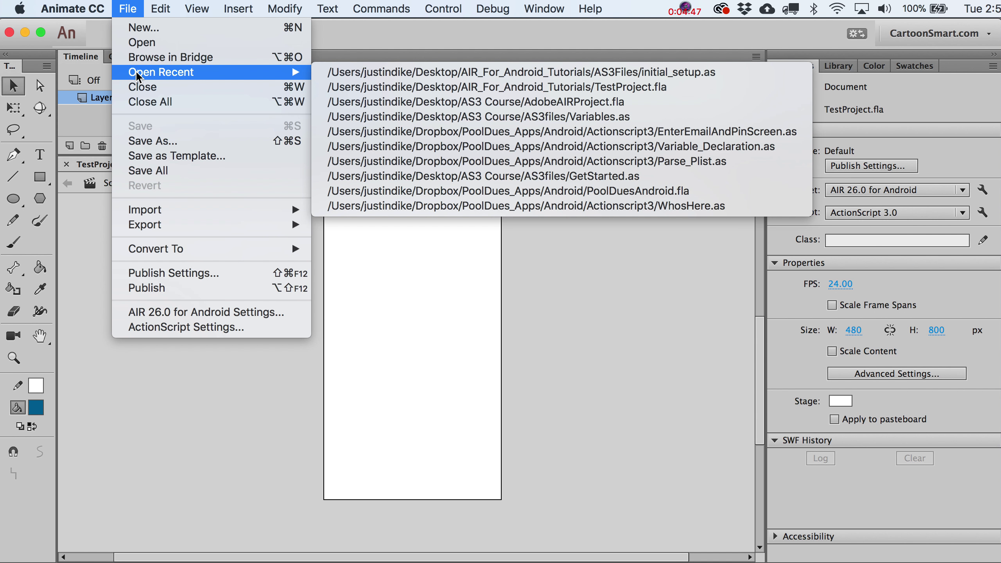
{"action": "left_click", "coordinate": [589, 88]}
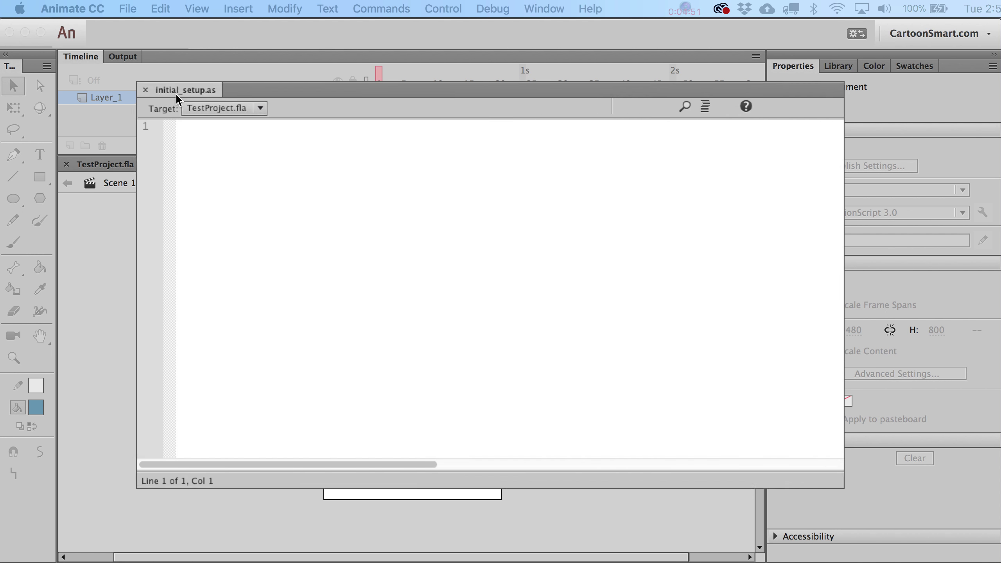
{"action": "left_click_drag", "start_coordinate": [175, 93], "coordinate": [183, 158]}
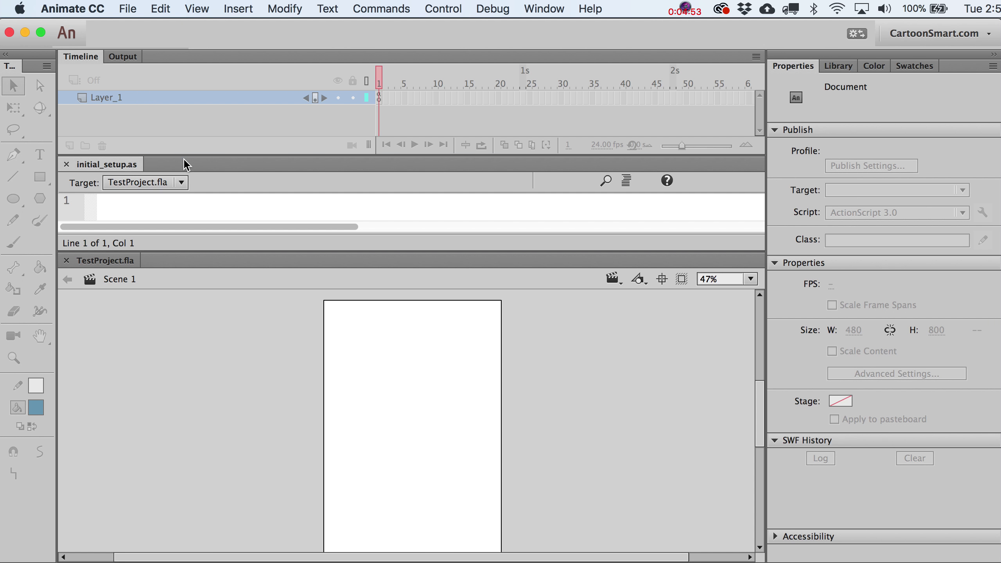
{"action": "left_click", "coordinate": [144, 198]}
{"action": "left_click_drag", "start_coordinate": [117, 166], "coordinate": [205, 263]}
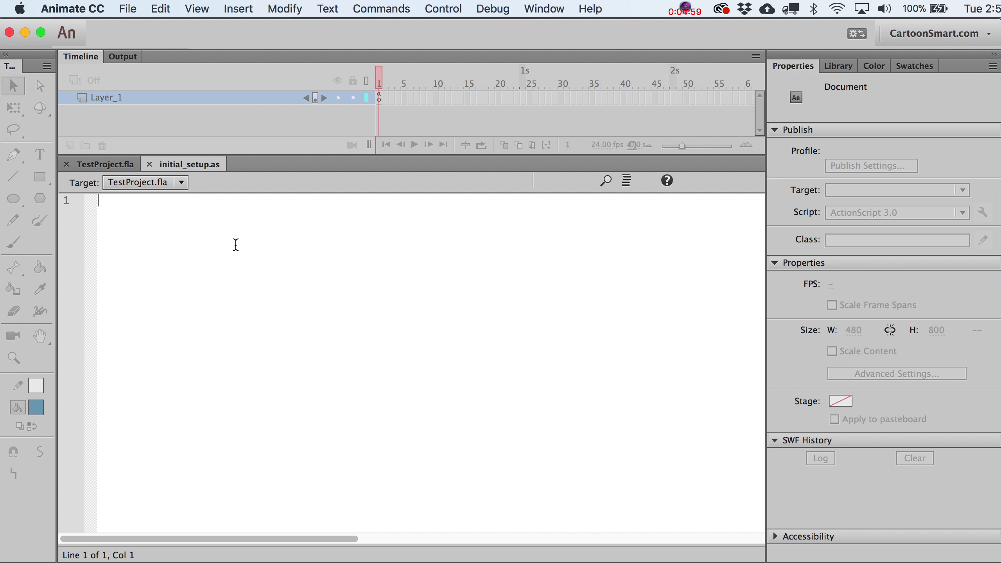
Write trace("hello worlds"); on line 1 of initial_setup.as and save the script
{"action": "type", "text": "trace(\""}
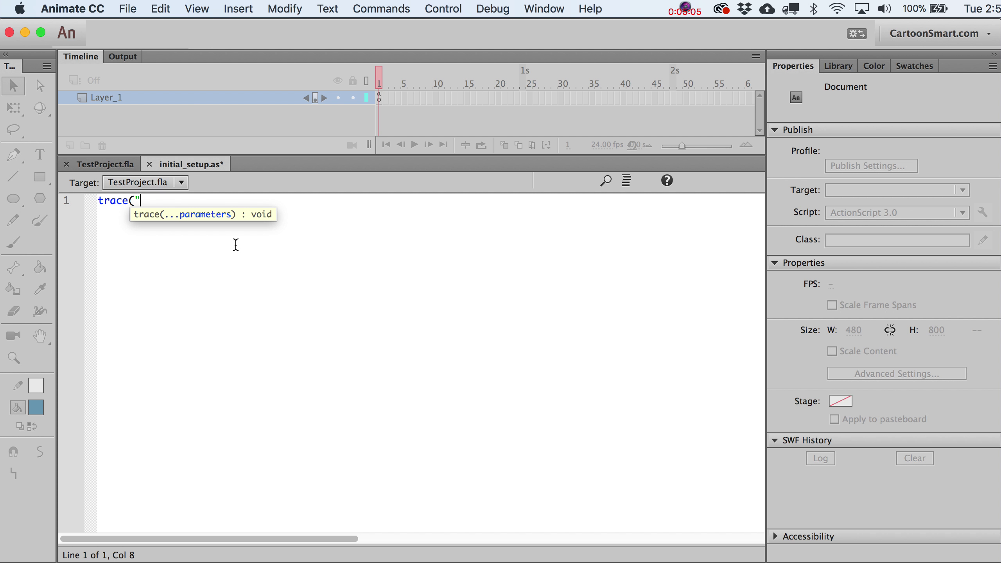
{"action": "type", "text": "hello worlds\");"}
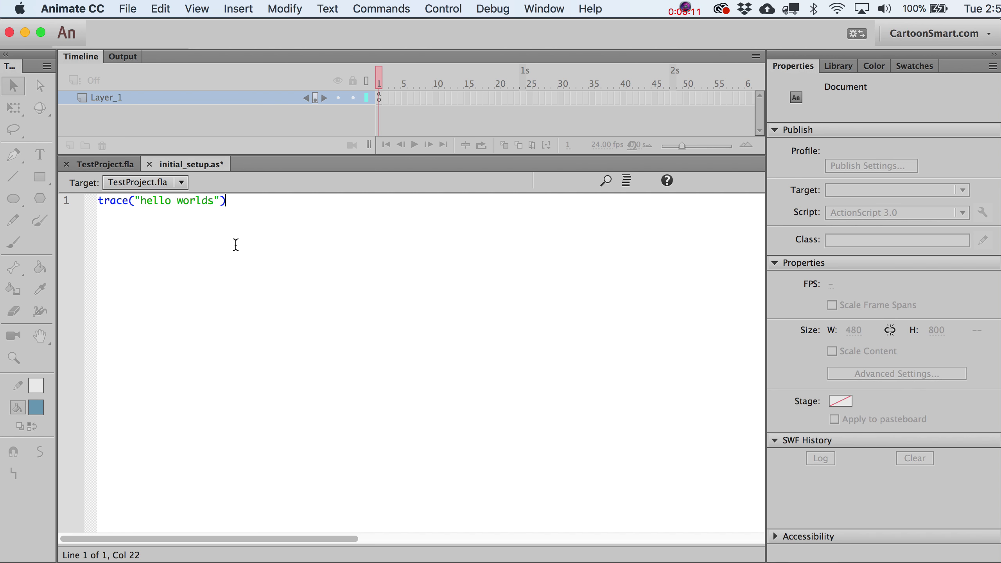
{"action": "key", "text": "cmd+s"}
Run Control > Test on TestProject and move the test window aside to see "hello worlds" in Output
{"action": "left_click", "coordinate": [544, 9]}
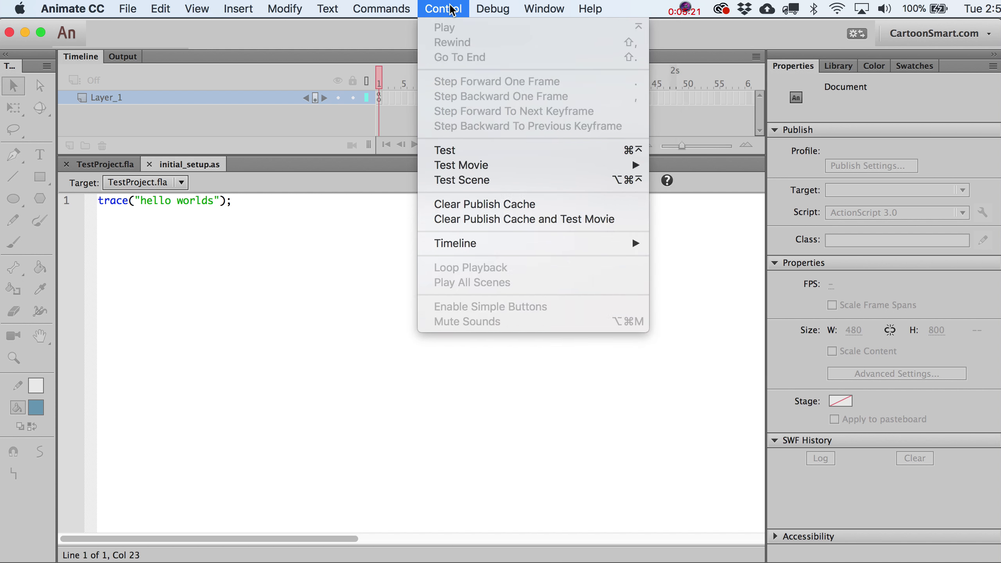
{"action": "left_click", "coordinate": [477, 152]}
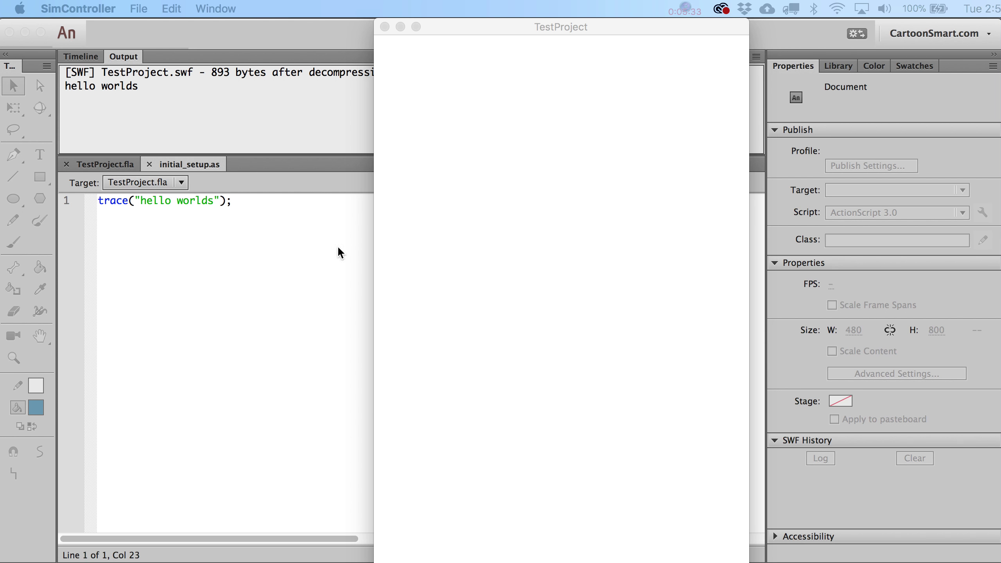
{"action": "left_click", "coordinate": [501, 439]}
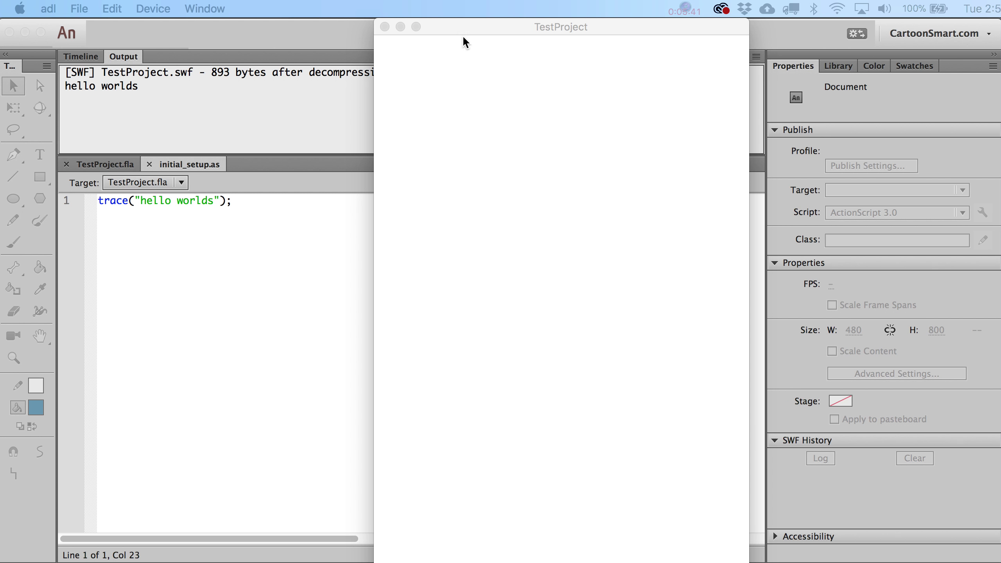
{"action": "left_click_drag", "start_coordinate": [463, 30], "coordinate": [657, 31]}
Select the "hello worlds" output line, then return to TestProject.fla and select frame 1 of Layer_1
{"action": "left_click", "coordinate": [136, 89]}
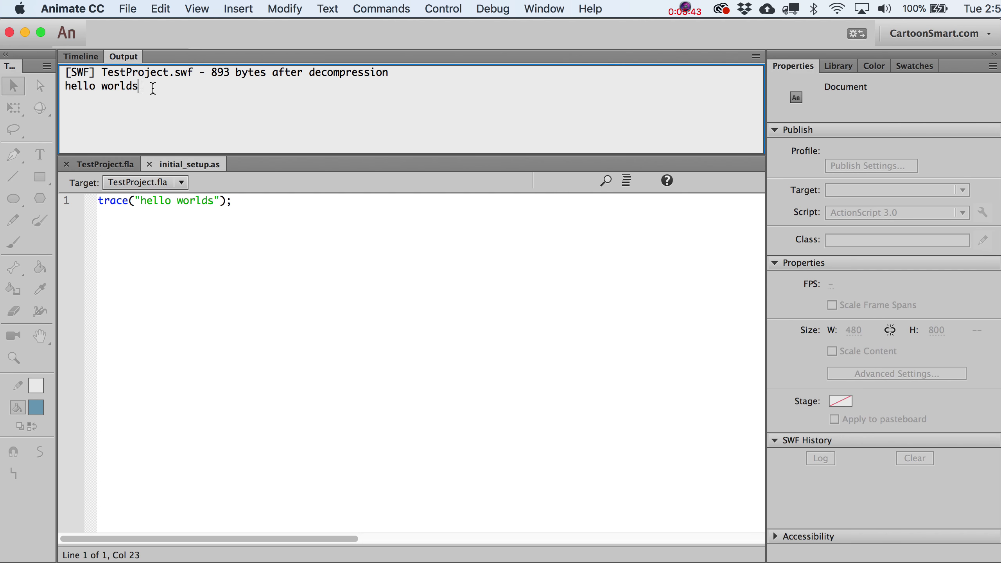
{"action": "left_click_drag", "start_coordinate": [152, 87], "coordinate": [49, 88]}
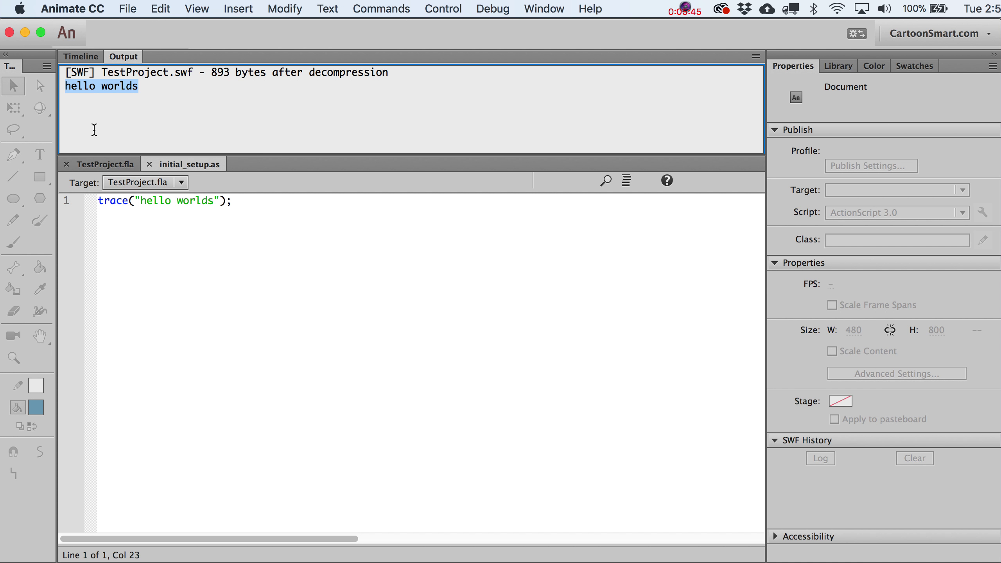
{"action": "left_click", "coordinate": [108, 167]}
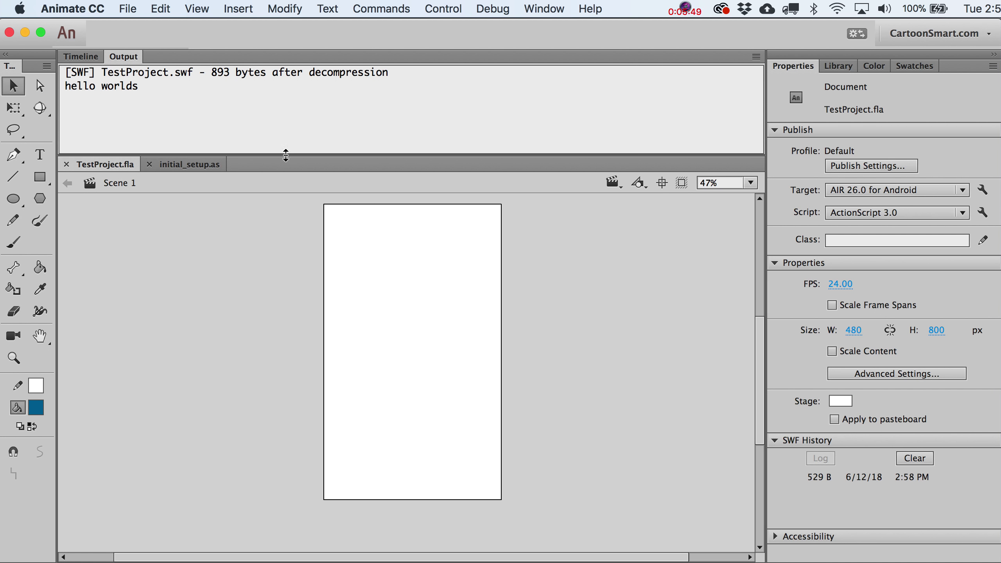
{"action": "left_click", "coordinate": [83, 58]}
{"action": "left_click", "coordinate": [380, 98]}
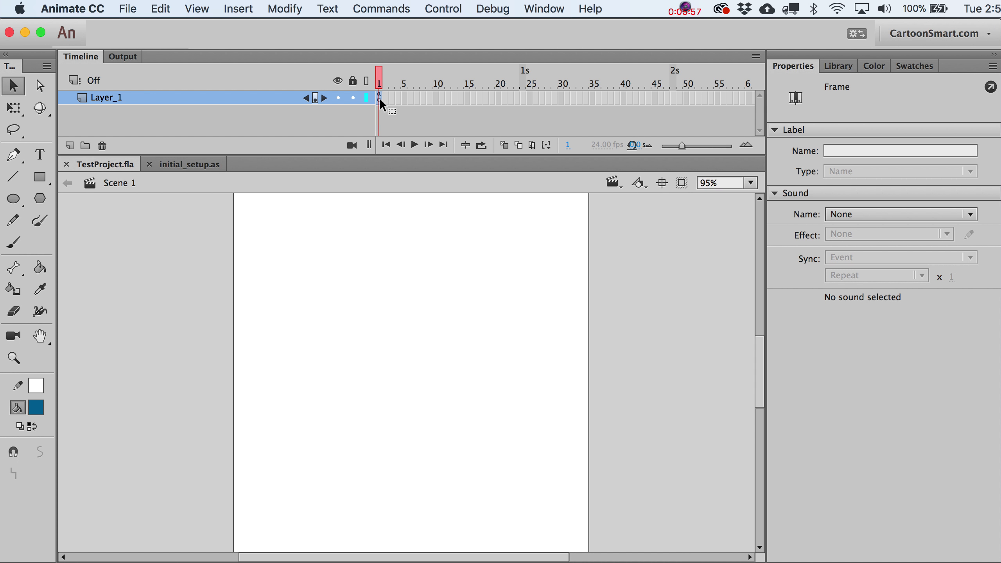
{"action": "key", "text": "F9"}
{"action": "left_click", "coordinate": [607, 124]}
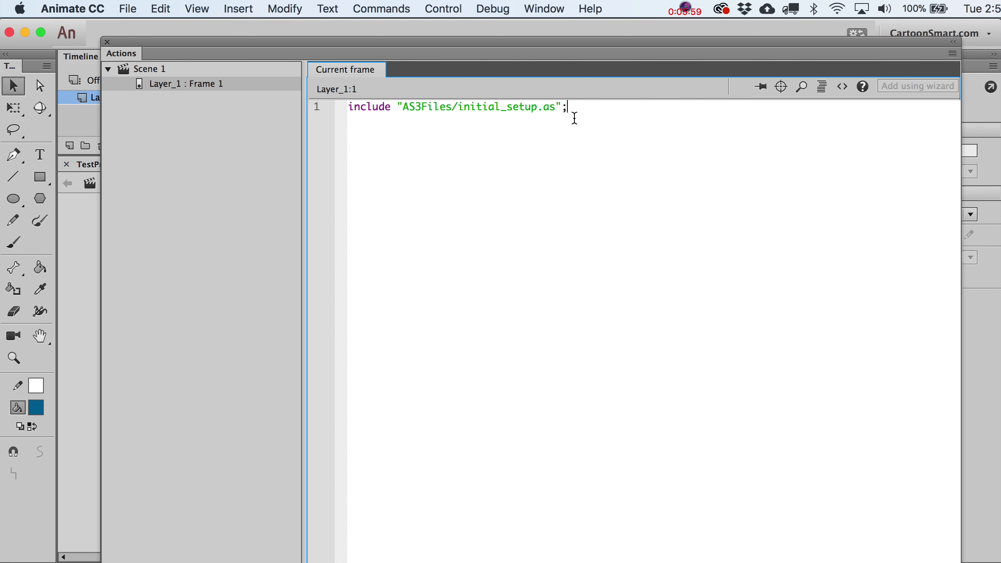
{"action": "key", "text": "super+a"}
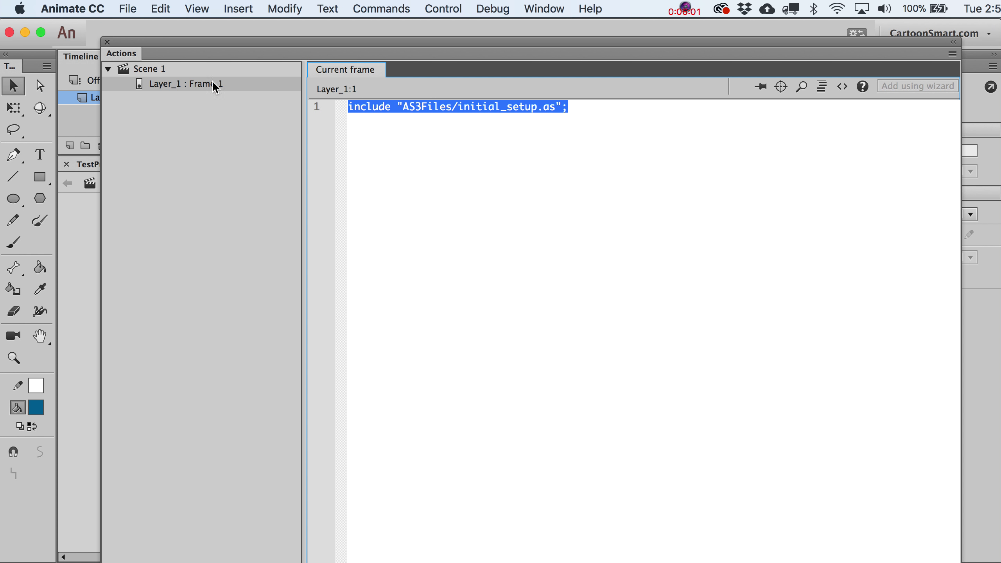
{"action": "key", "text": "F9"}
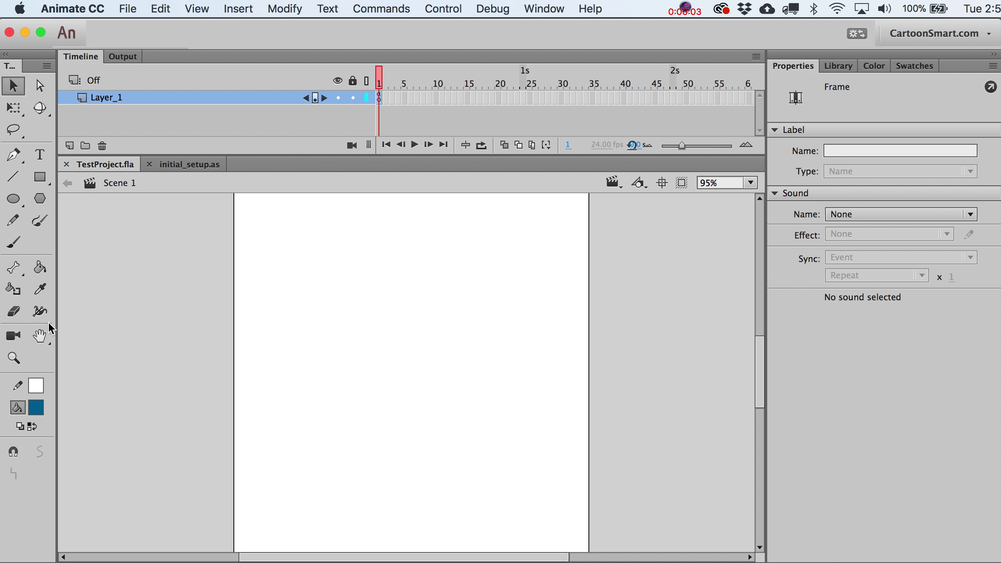
{"action": "left_click", "coordinate": [13, 358]}
{"action": "left_click", "coordinate": [320, 370], "text": "alt"}
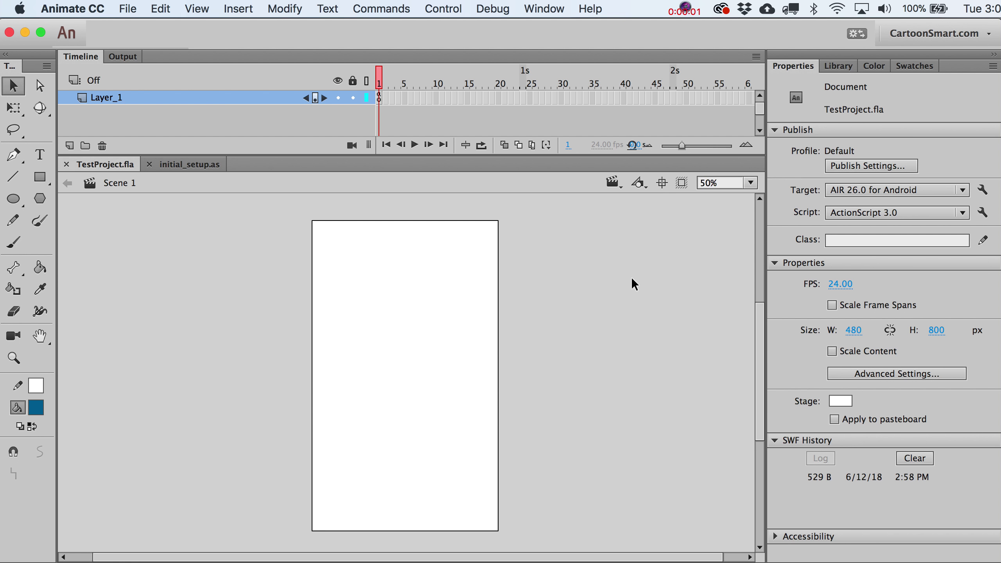